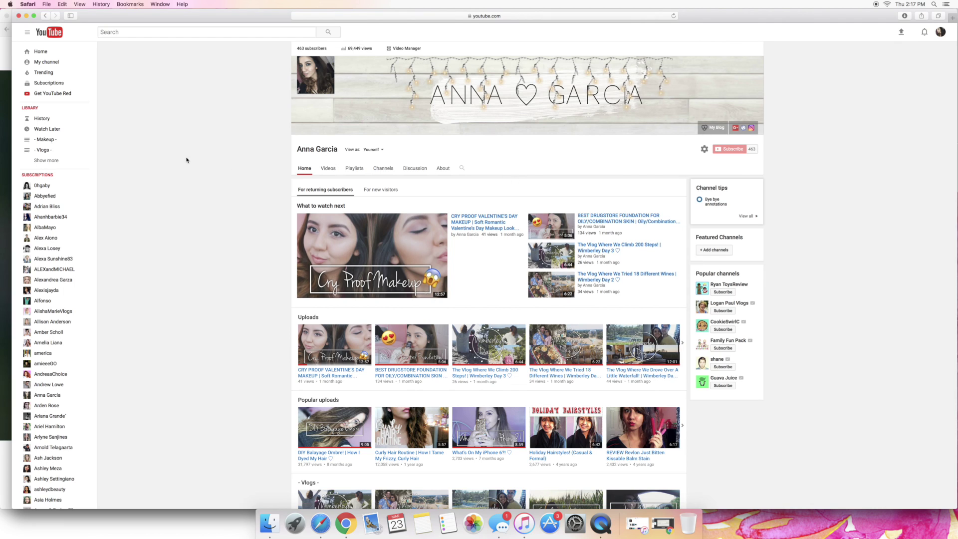
- Start a custom-size design in PicMonkey, checking the earlier banner project for reference
left_click(7, 176)
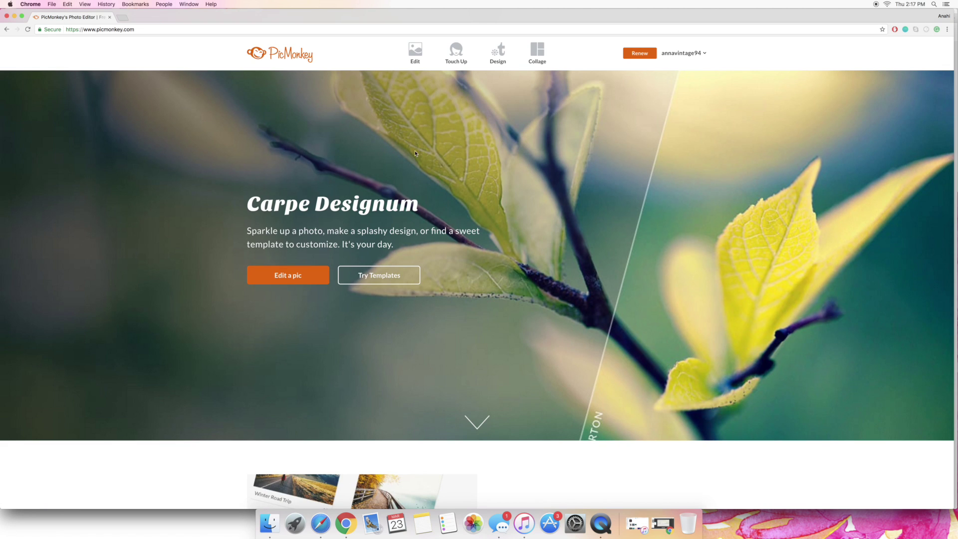
mouse_move(507, 60)
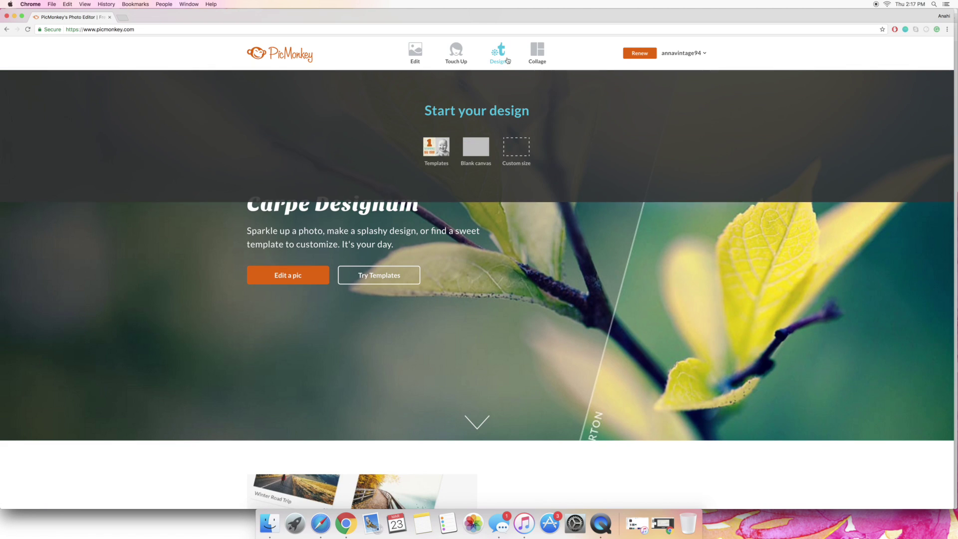
left_click(522, 148)
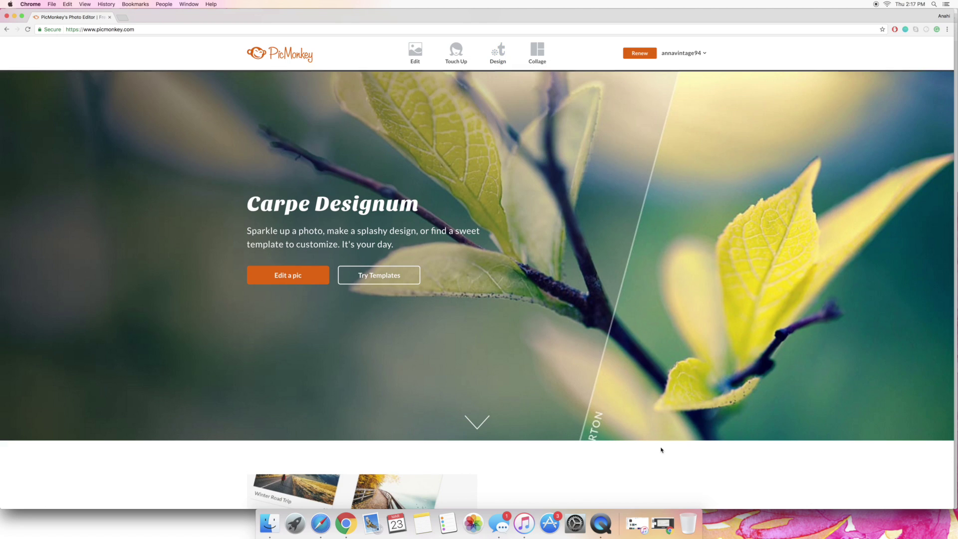
left_click(663, 524)
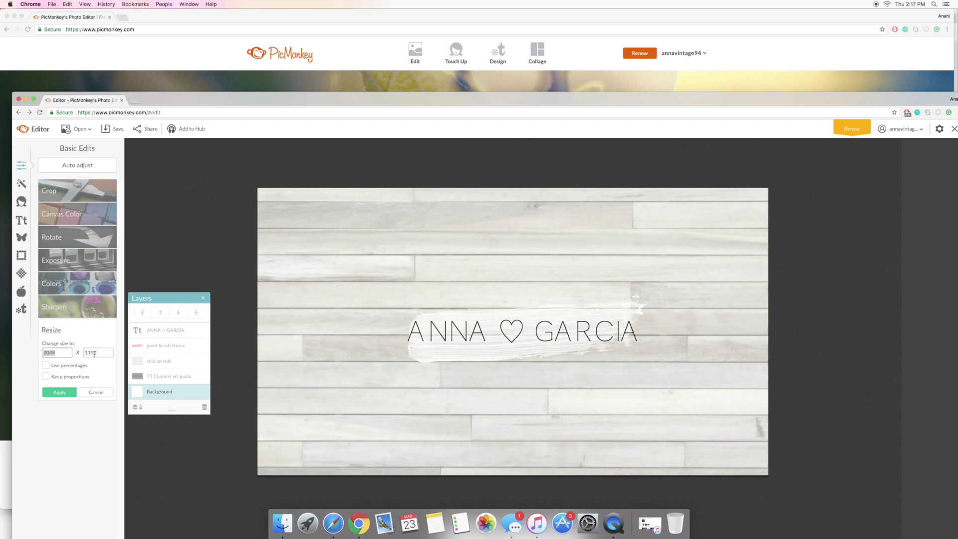
left_click(337, 83)
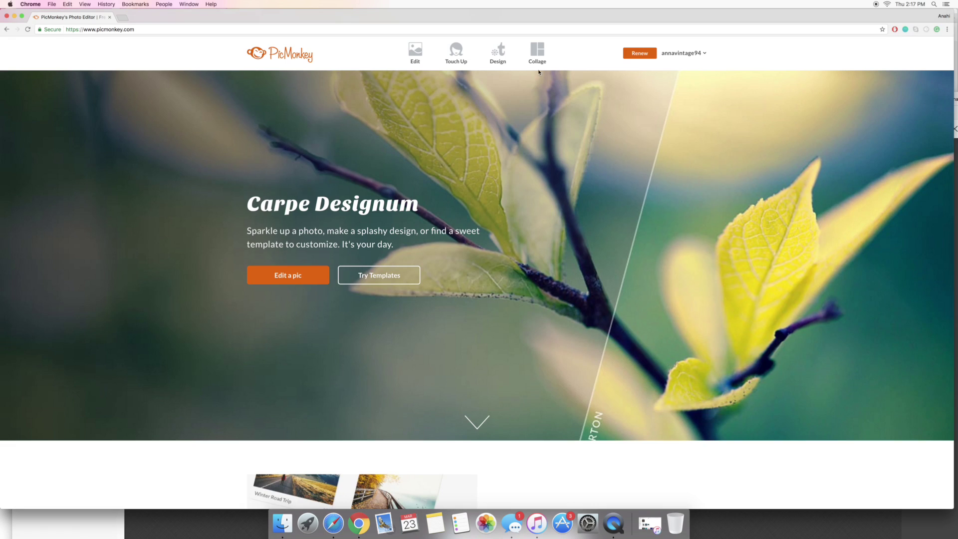
- Enter a custom canvas size of 2048 × 1152 pixels
left_click(498, 53)
left_click_drag(410, 149, 395, 149)
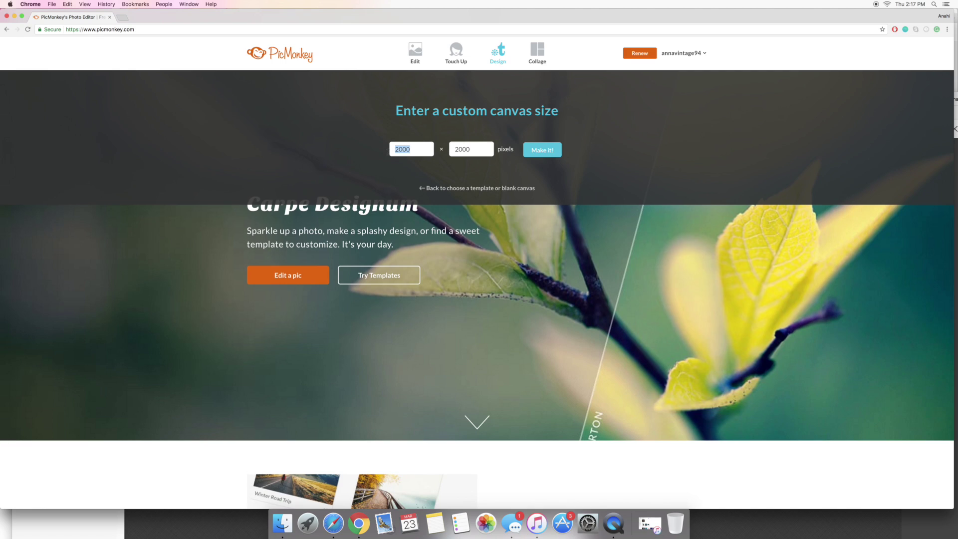
type("2048")
key("Tab")
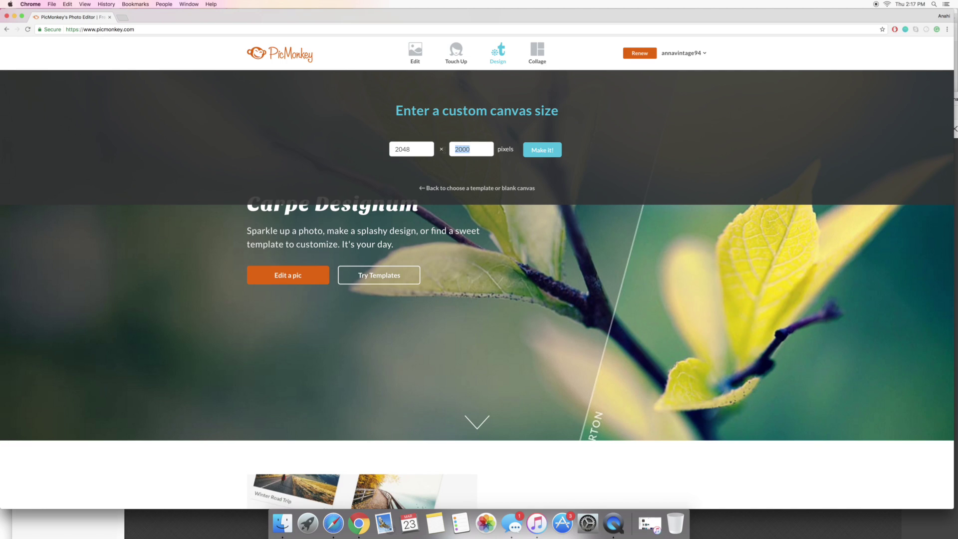
type("1152")
- Create the 2048 × 1152 blank canvas and show the add-your-own overlay sources
left_click(541, 151)
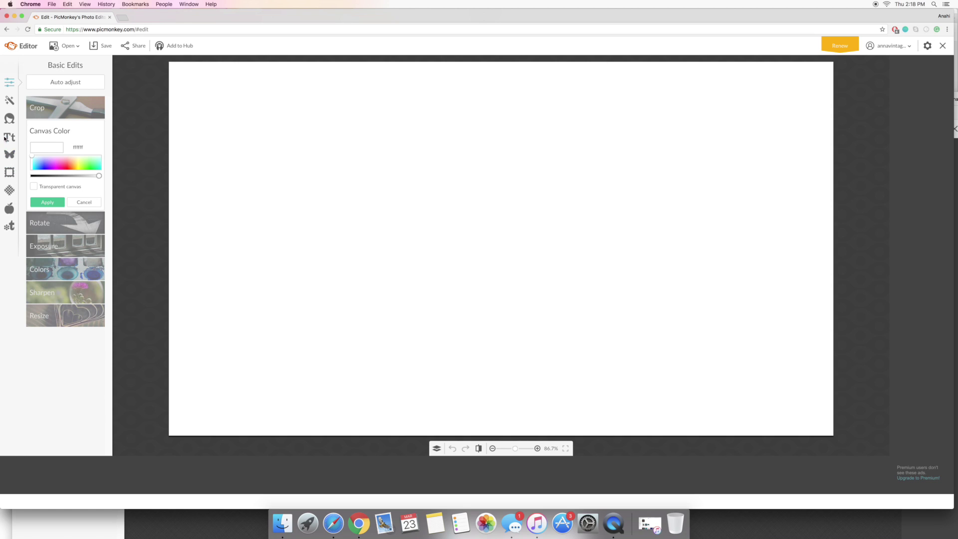
left_click(9, 155)
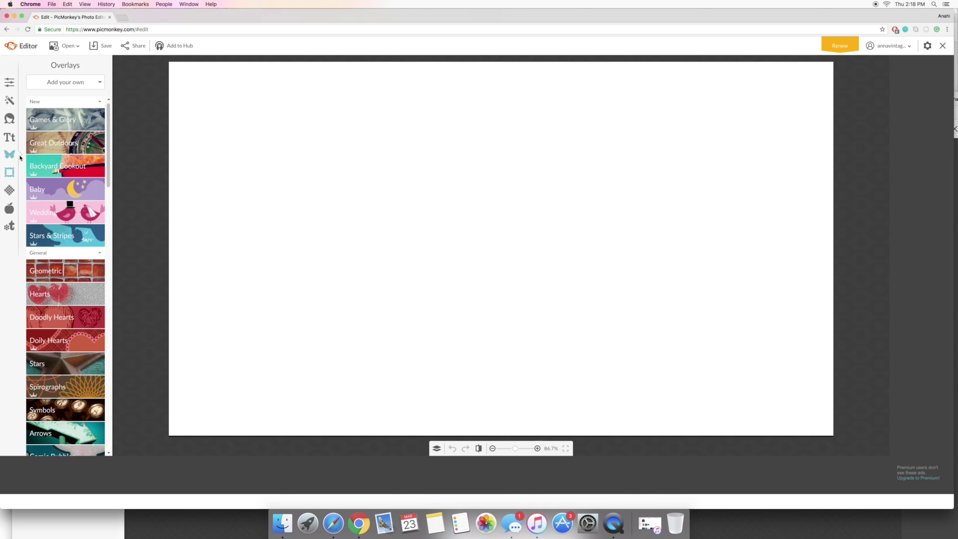
left_click(76, 85)
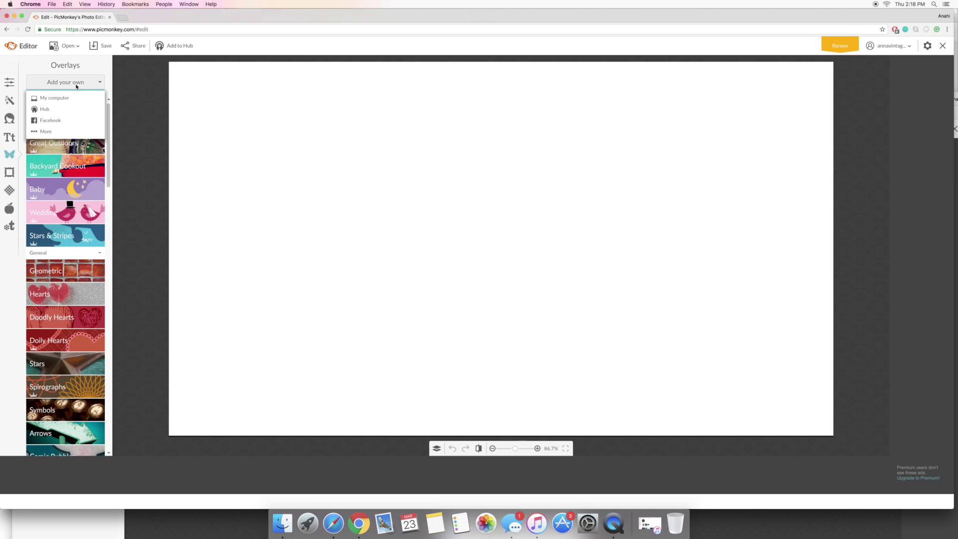
- Add YT Channel art guide.png from the computer as an overlay
left_click(57, 101)
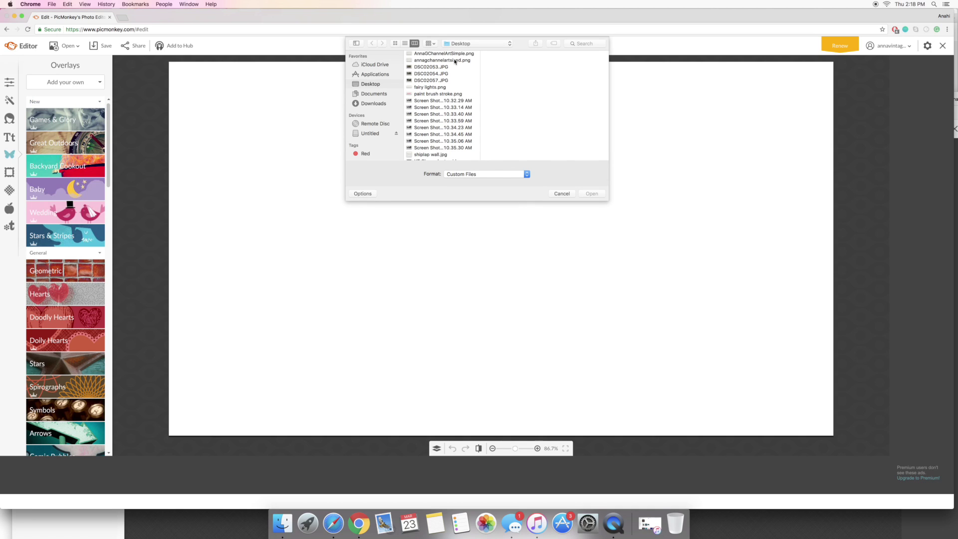
scroll(451, 101, "down", 2)
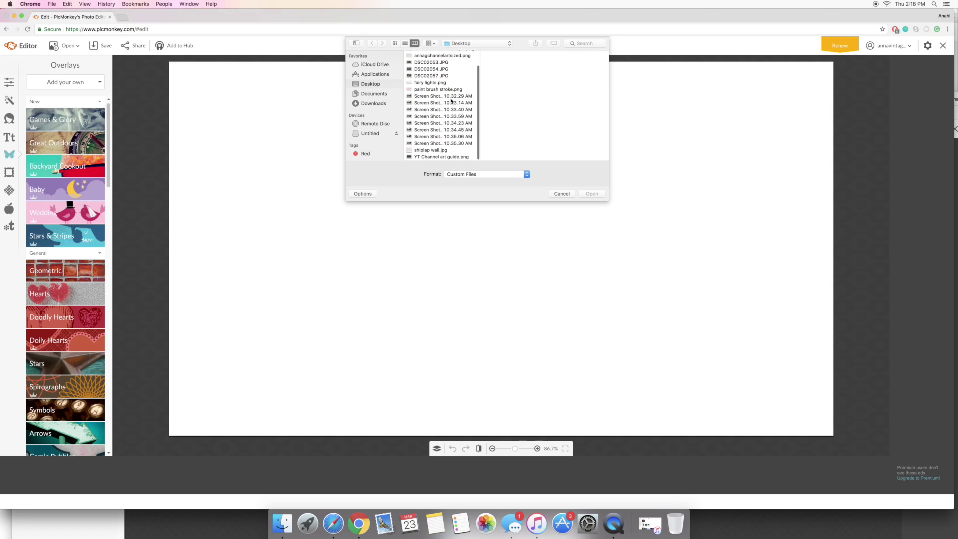
double_click(441, 157)
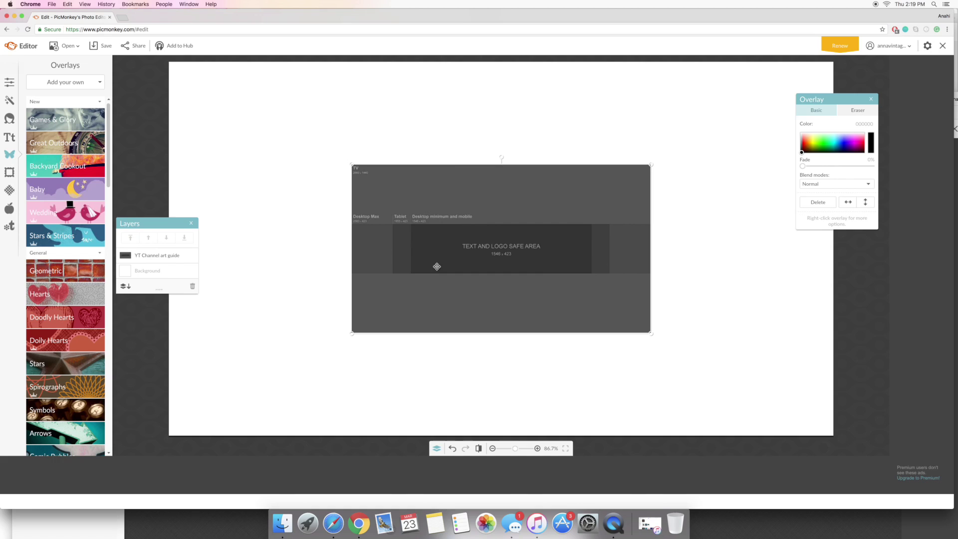
- Stretch the YT Channel art guide overlay over the full canvas and zoom out to 66.7%
left_click_drag(519, 283, 442, 262)
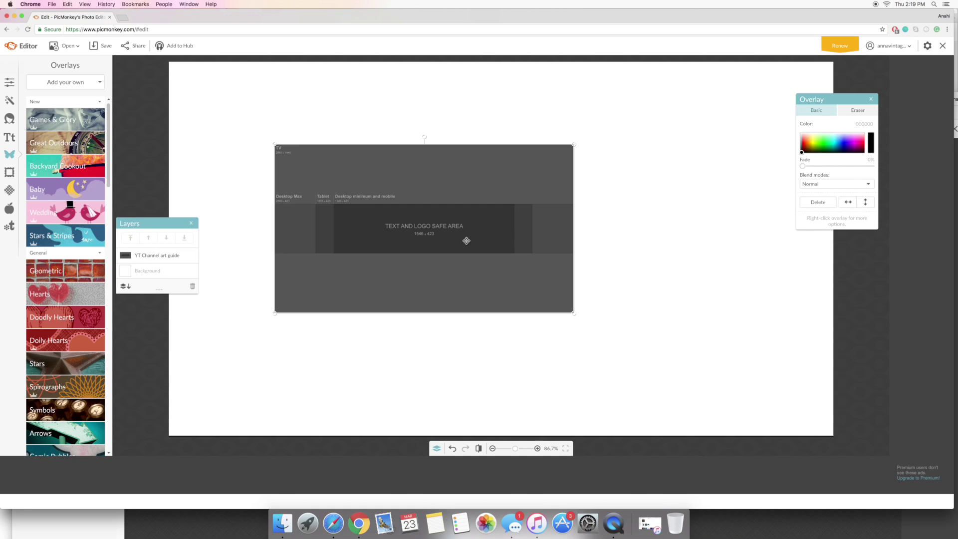
left_click_drag(466, 240, 361, 164)
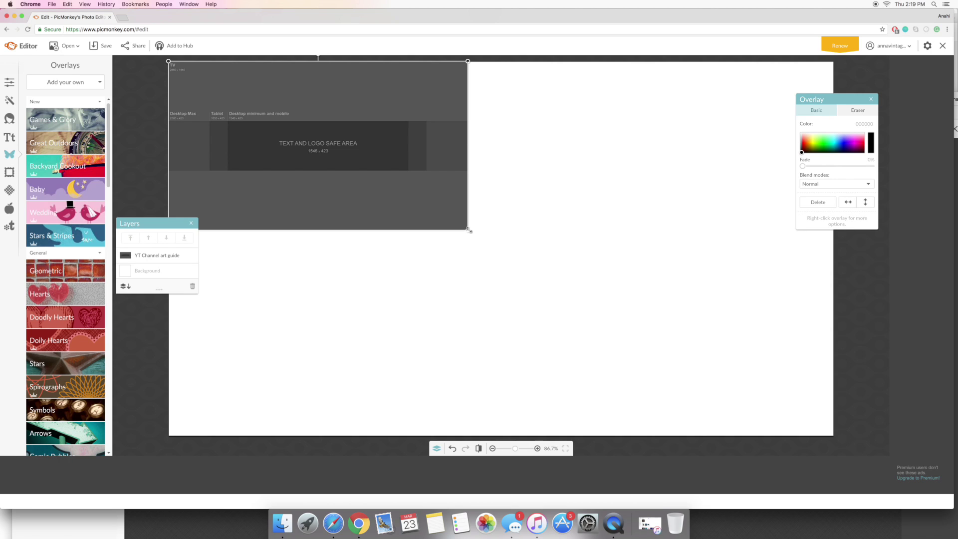
left_click_drag(470, 229, 879, 405)
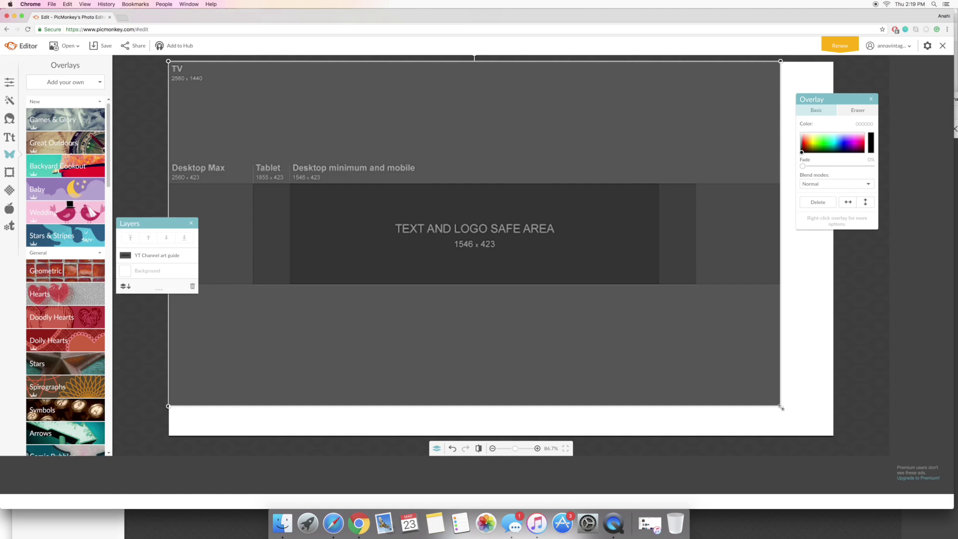
left_click_drag(780, 405, 833, 438)
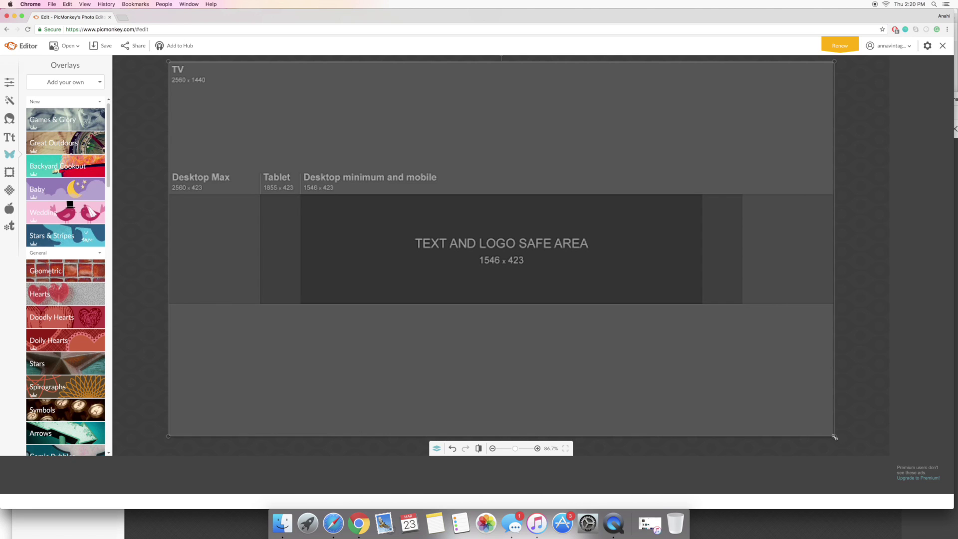
left_click_drag(834, 438, 834, 437)
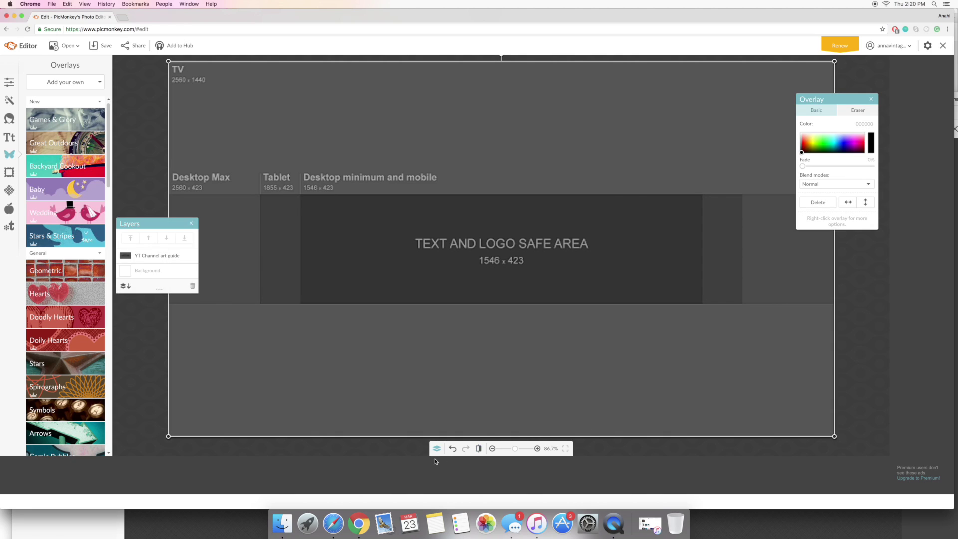
left_click(492, 448)
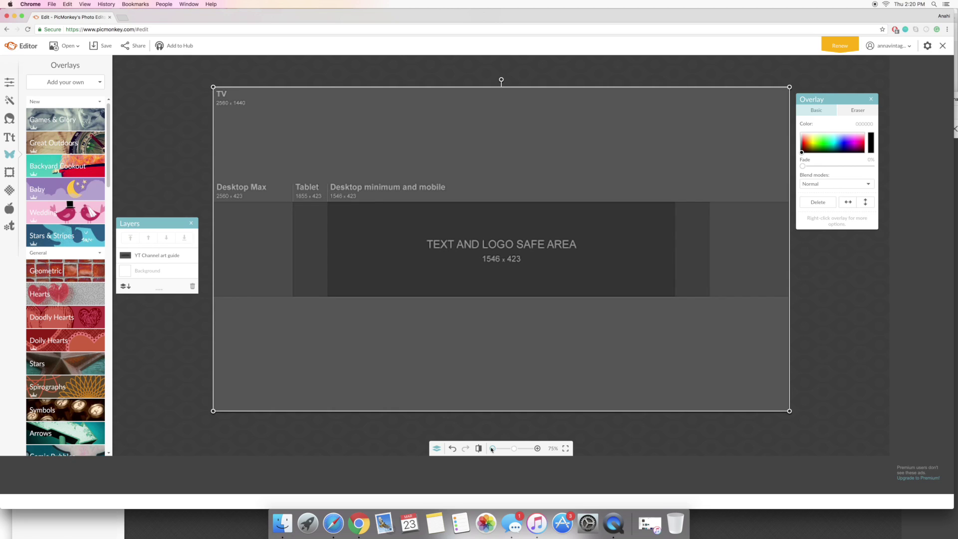
left_click(491, 448)
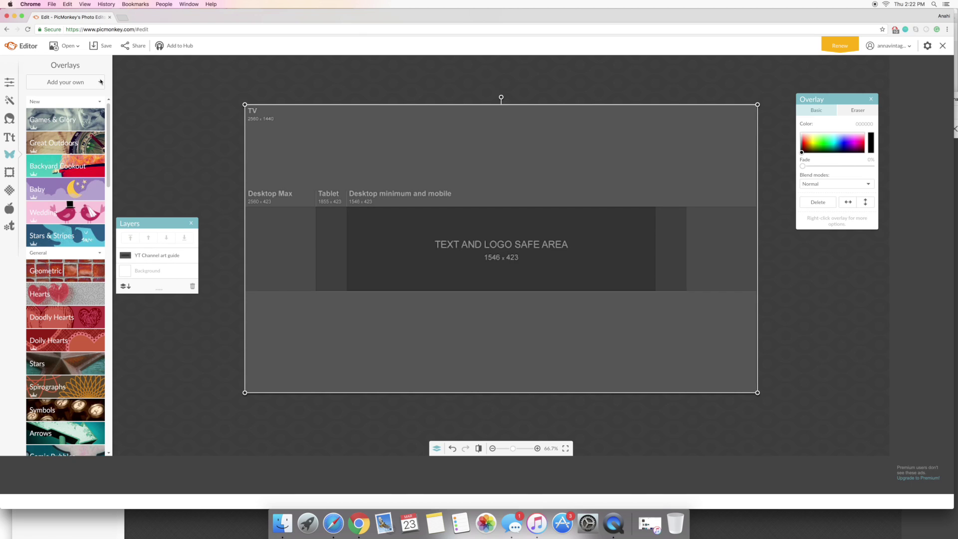
left_click(63, 84)
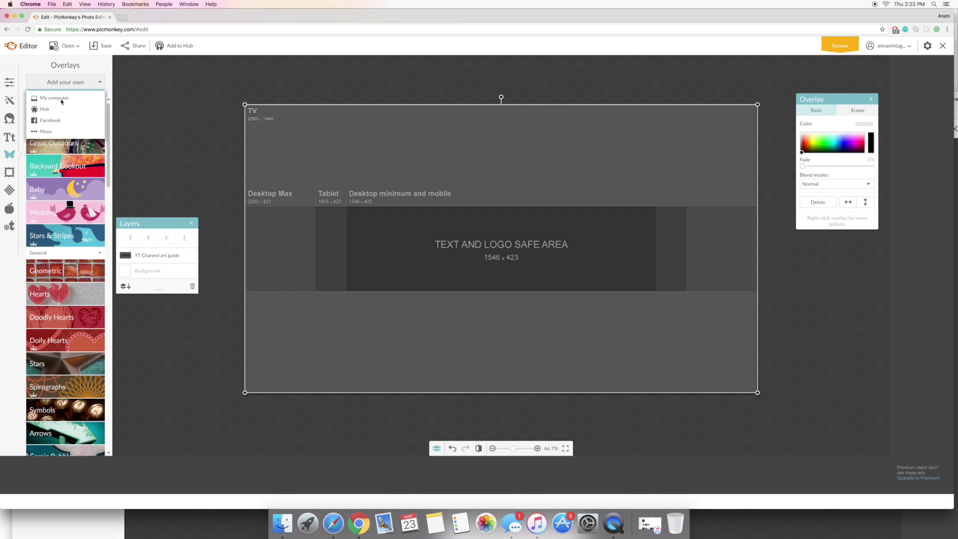
- Add the shiplap wall image from the computer as an overlay
left_click(62, 98)
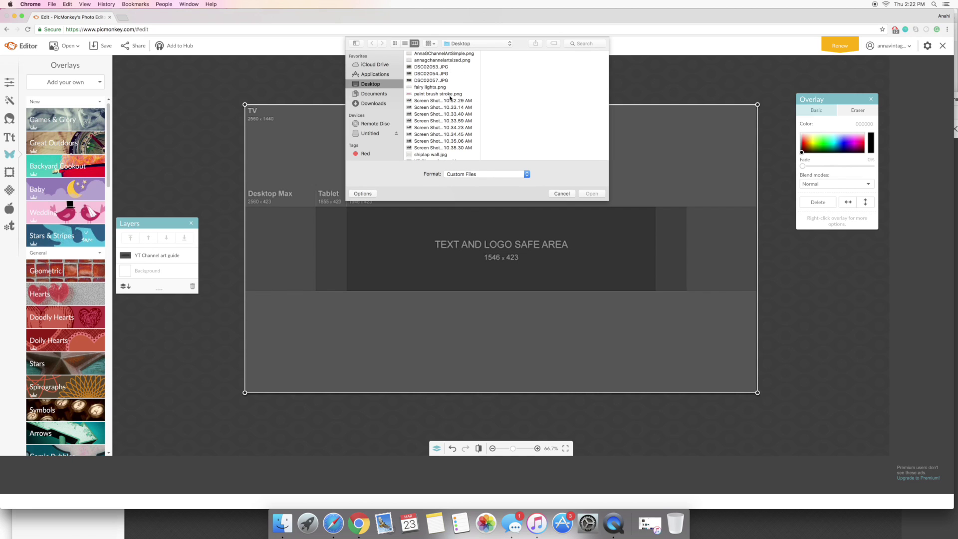
scroll(449, 98, "down", 2)
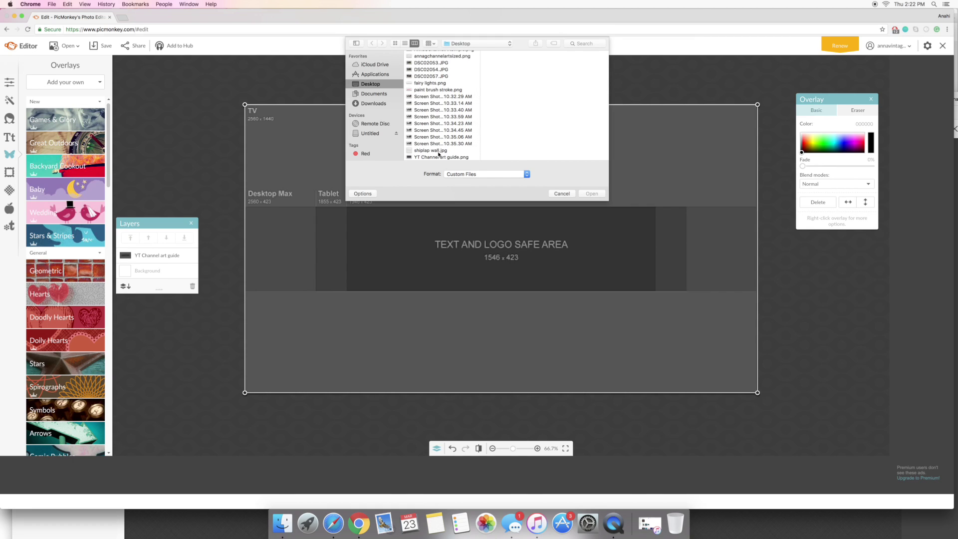
double_click(435, 155)
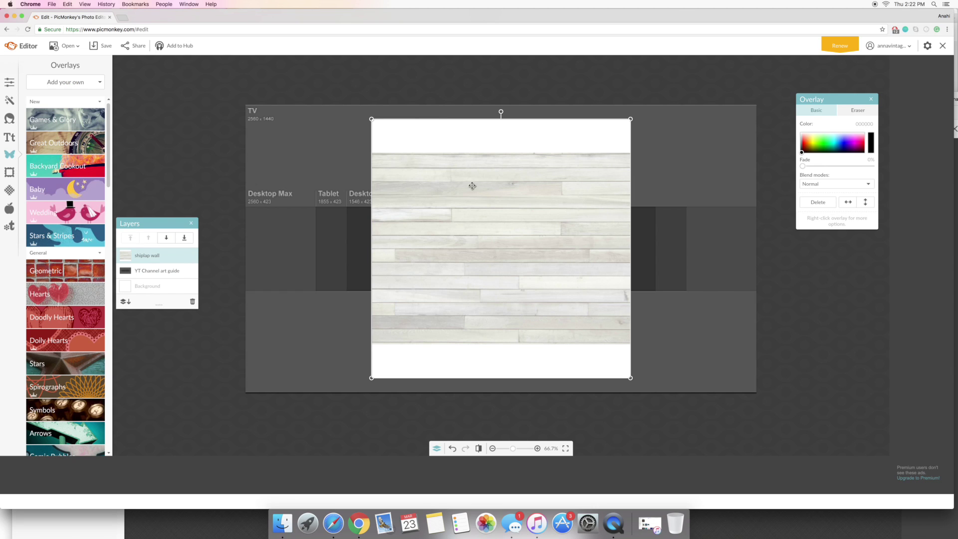
- Move and stretch the shiplap overlay until it covers the whole canvas
left_click_drag(481, 197, 355, 149)
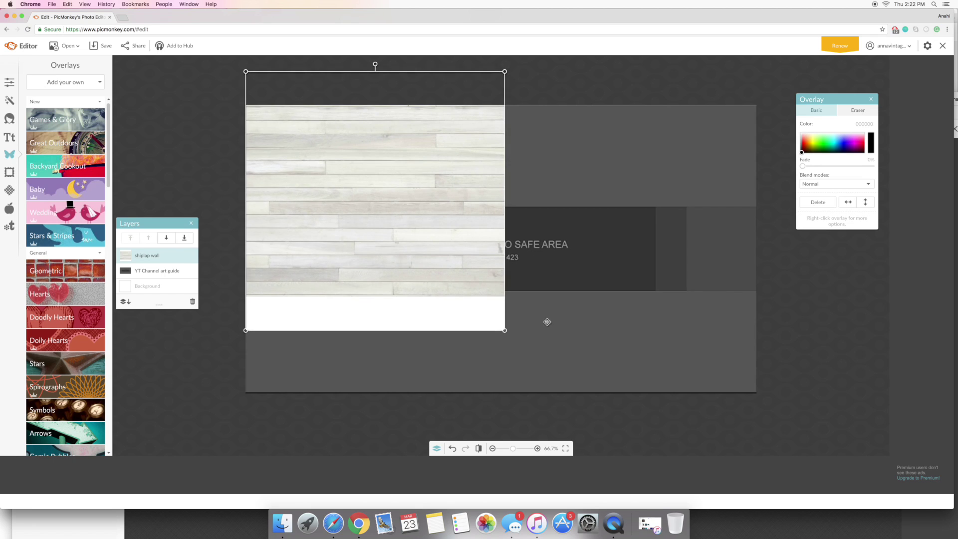
left_click_drag(505, 330, 728, 437)
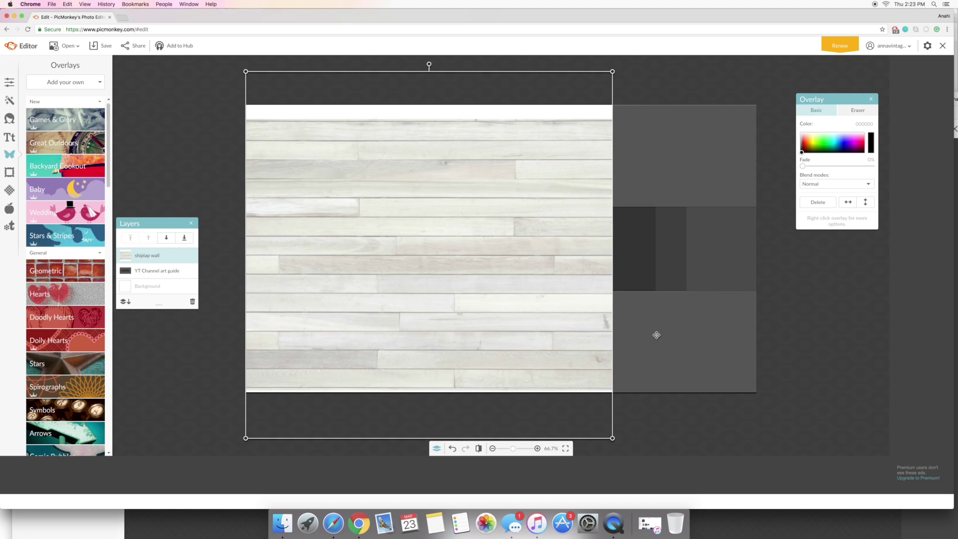
left_click_drag(610, 281, 757, 281)
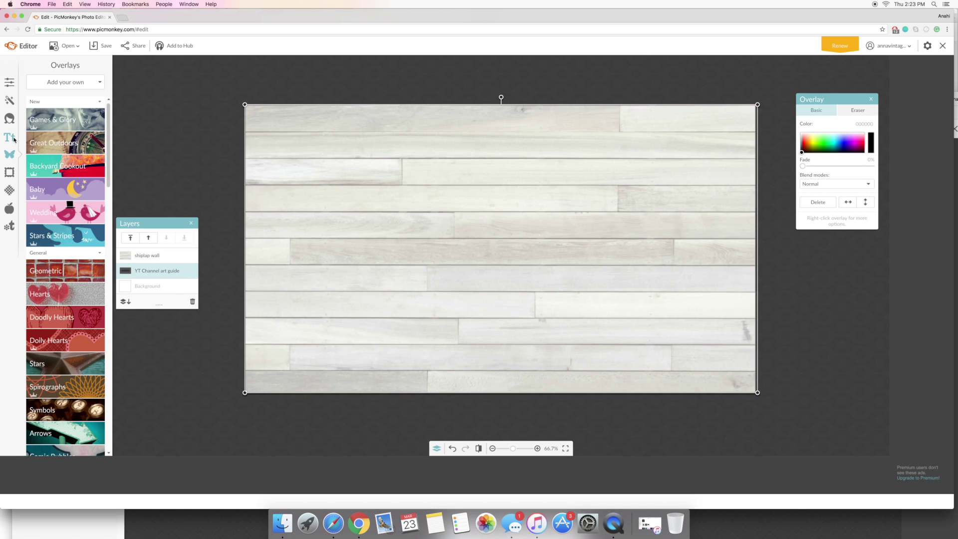
- Pick Hiragino Sans from the computer's own fonts and add a text box
left_click(14, 139)
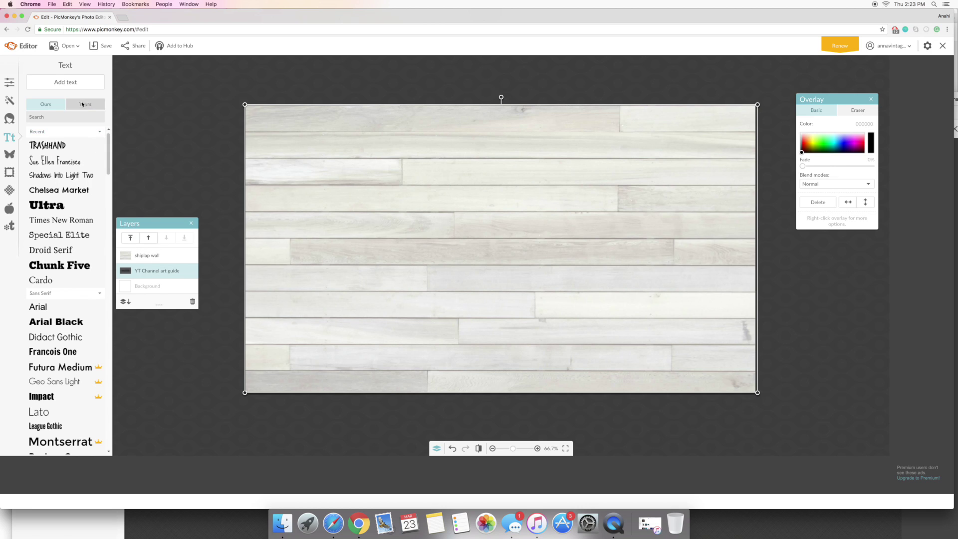
left_click_drag(107, 150, 104, 323)
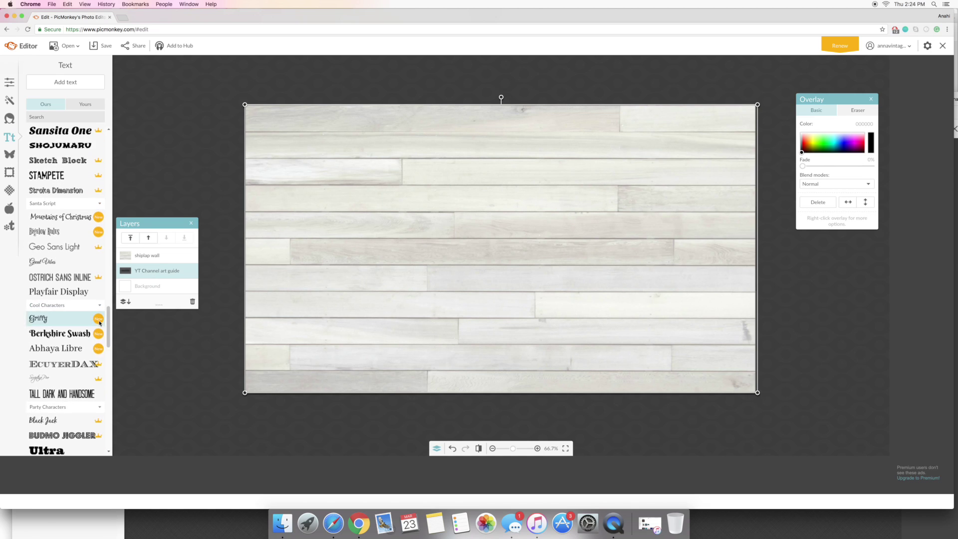
left_click(84, 105)
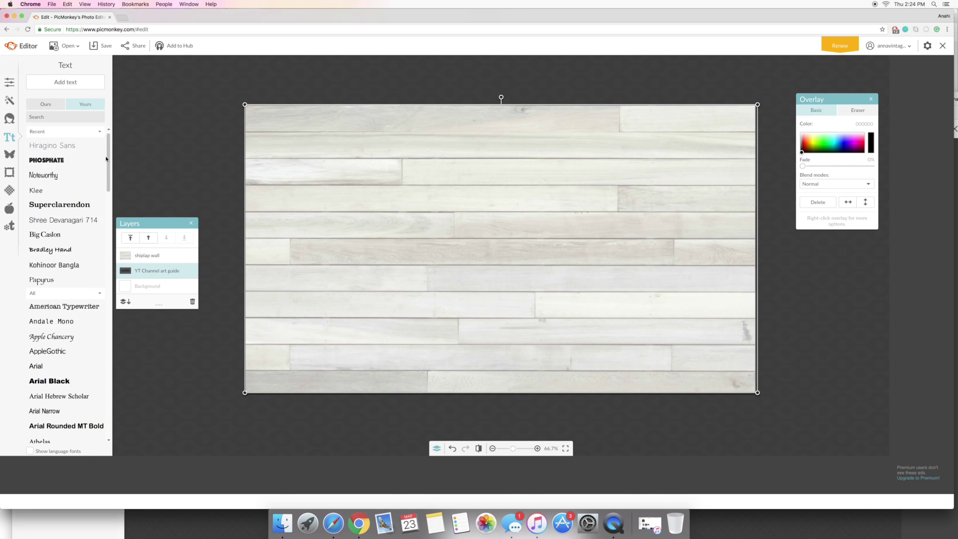
left_click(71, 149)
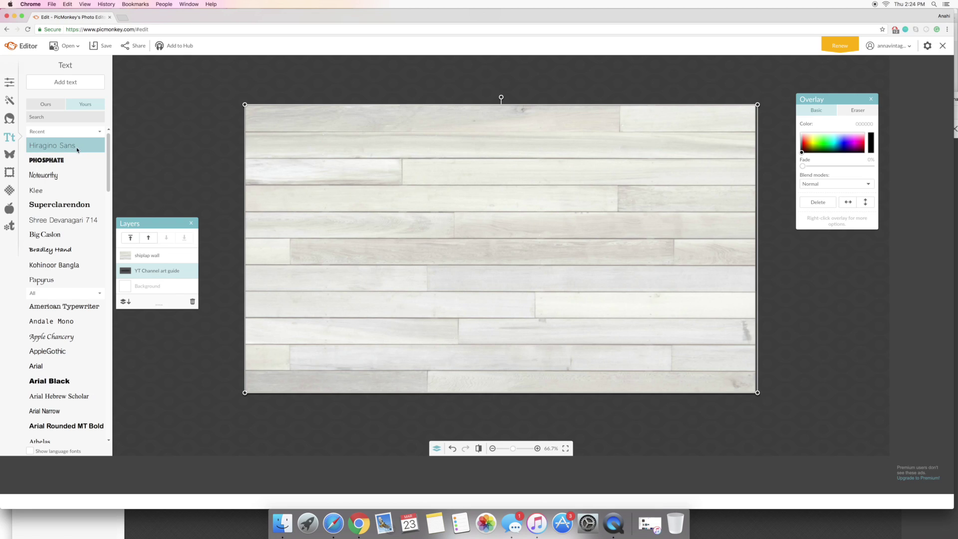
left_click(86, 85)
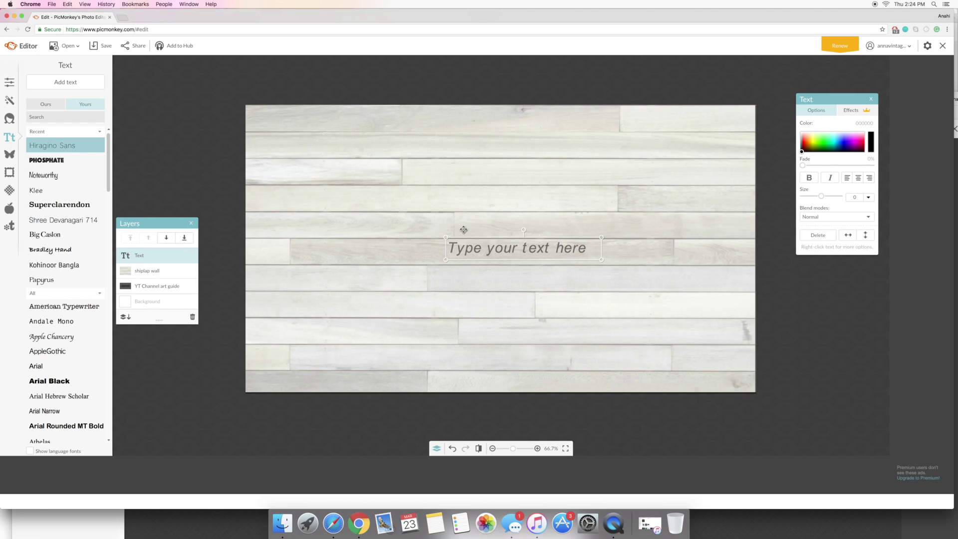
left_click(487, 250)
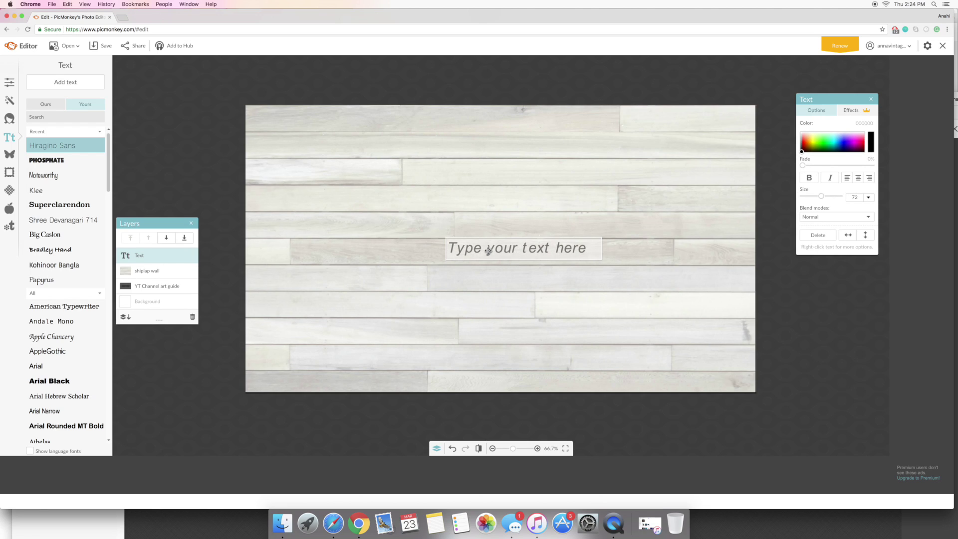
type("Anna")
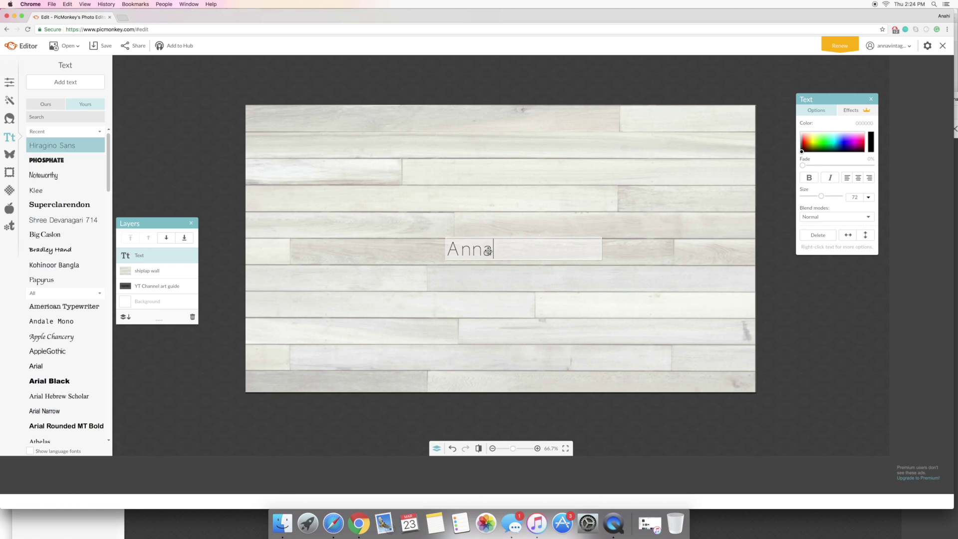
key("BackSpace")
key("BackSpace")
key("BackSpace")
key("BackSpace")
type("ANNA")
type("♡")
type("GARCIA")
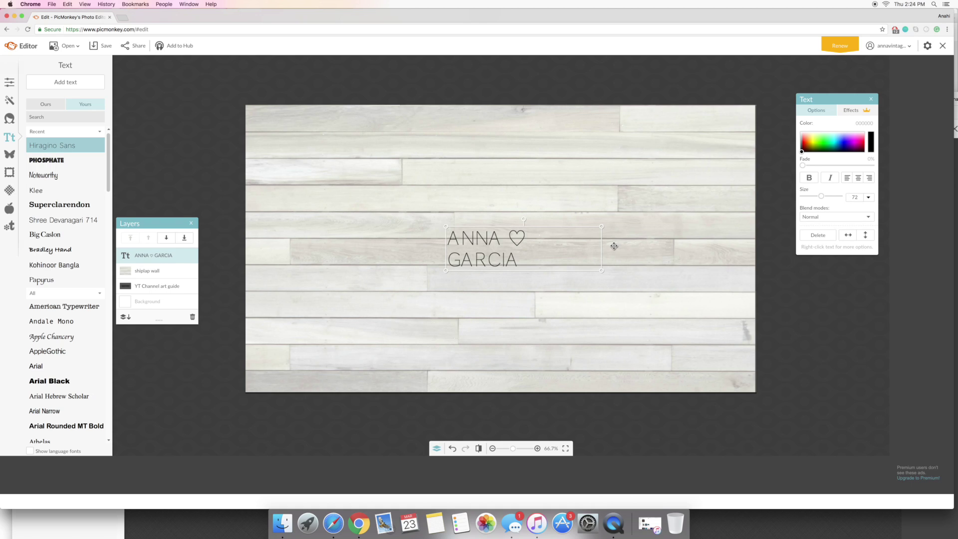
left_click(615, 246)
left_click_drag(604, 248, 615, 249)
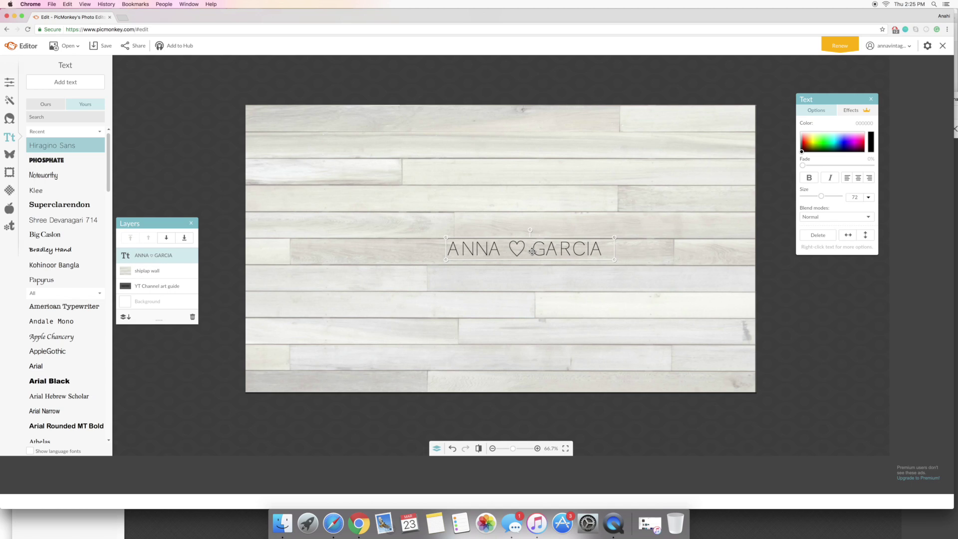
left_click_drag(531, 251, 534, 275)
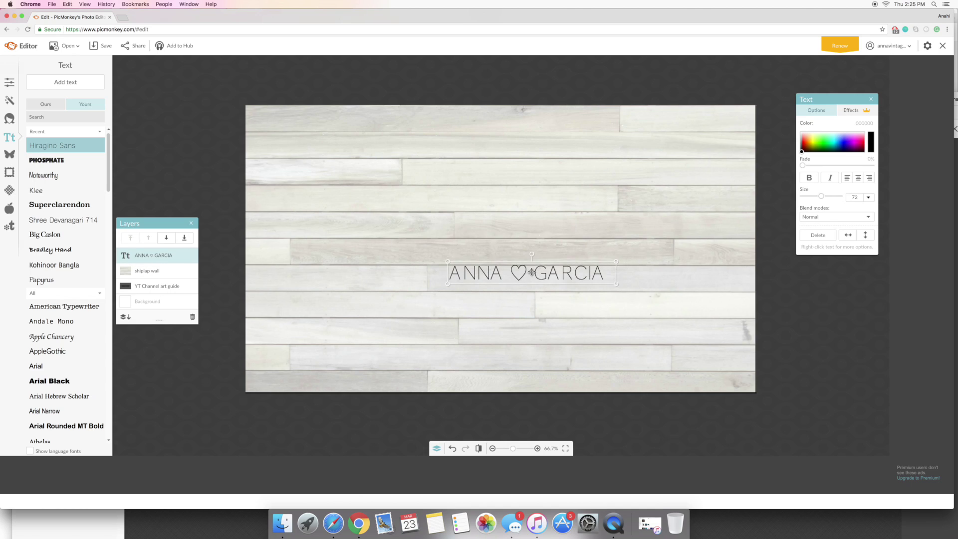
left_click(64, 83)
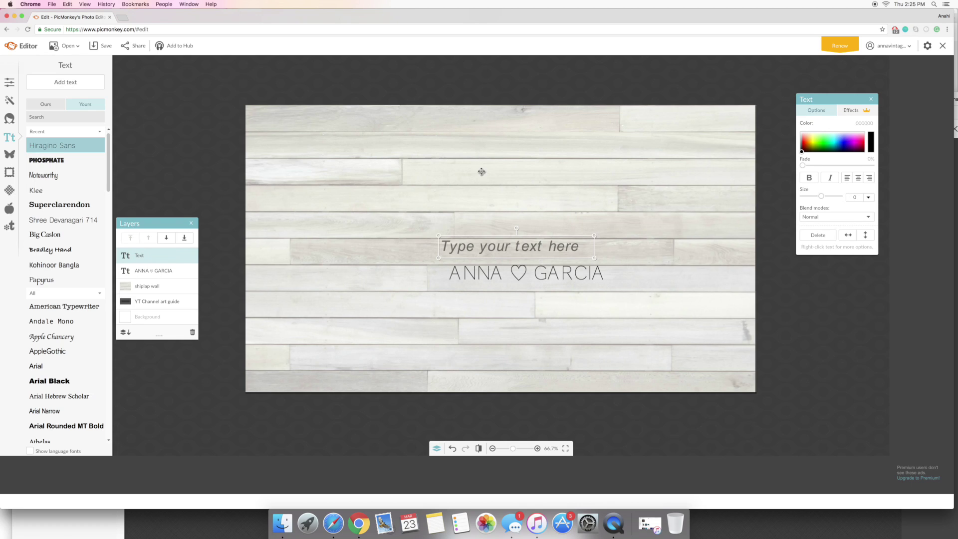
left_click(192, 334)
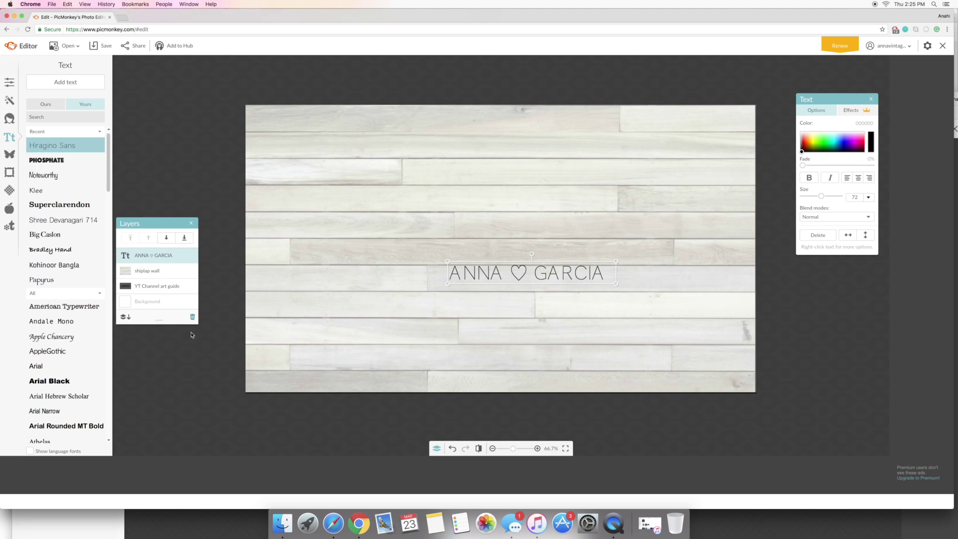
left_click(10, 155)
left_click(80, 83)
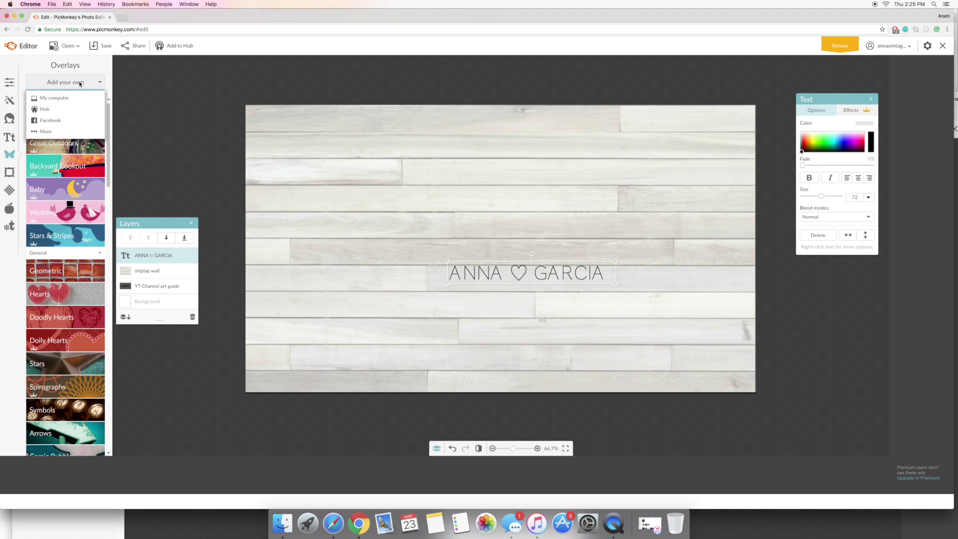
- Add paint brush stroke.png as an overlay, sized and placed just above the name
left_click(57, 99)
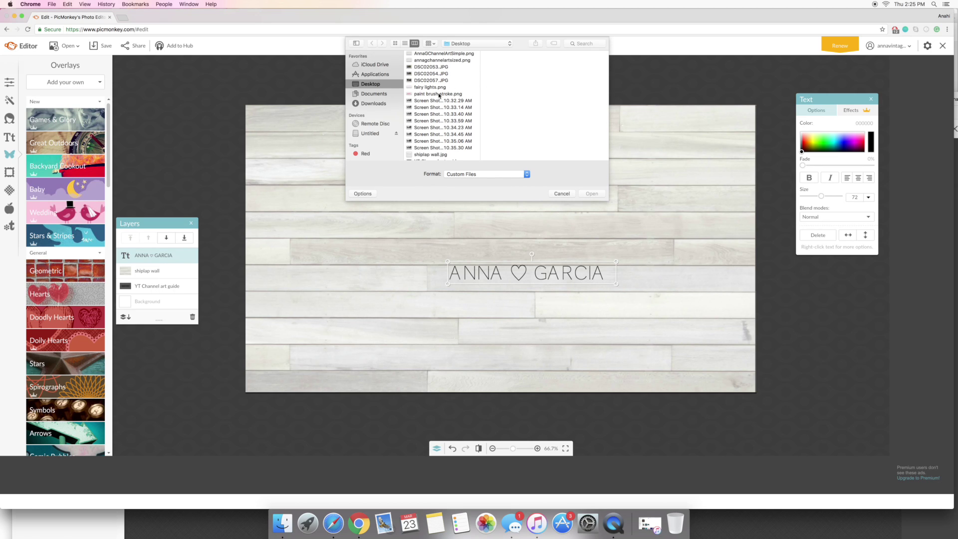
double_click(439, 94)
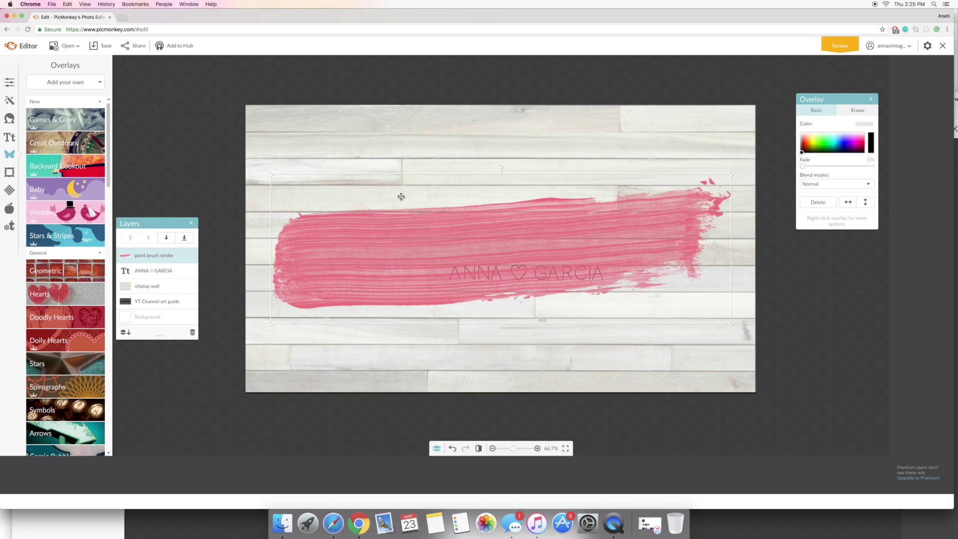
left_click_drag(271, 174, 424, 207)
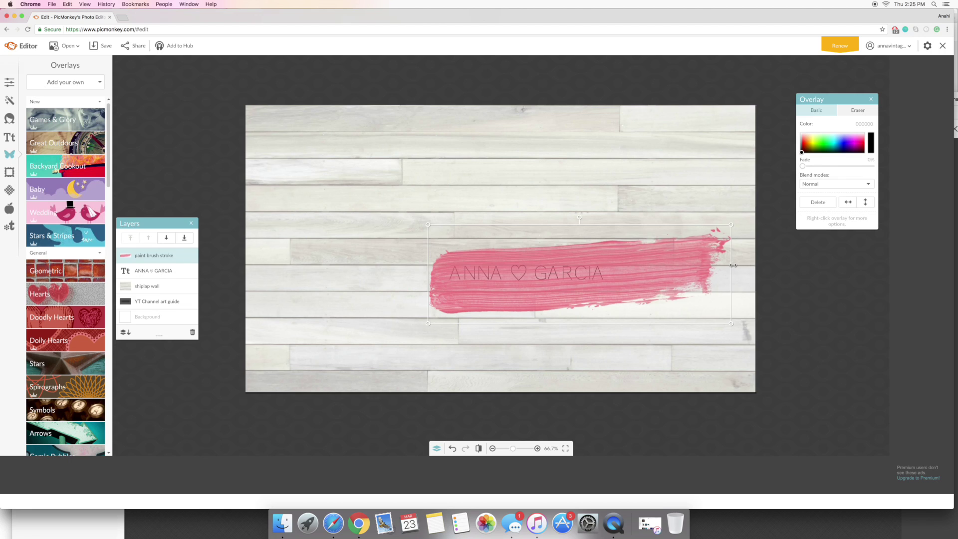
mouse_move(732, 265)
left_mouse_down()
mouse_move(680, 267)
mouse_move(636, 253)
mouse_move(619, 226)
left_mouse_up()
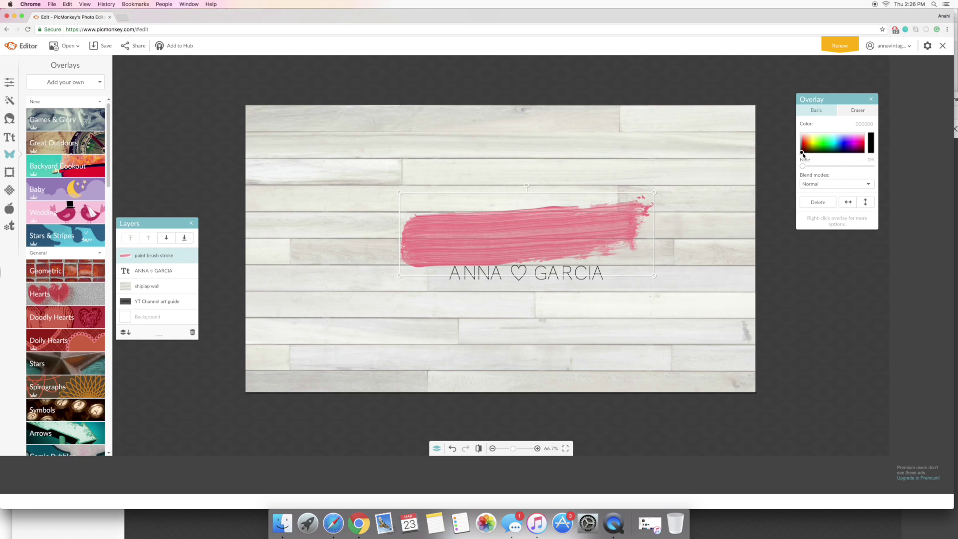
- Recolour the paint stroke white and deselect everything to preview the banner
mouse_move(801, 153)
left_mouse_down()
mouse_move(848, 146)
mouse_move(804, 146)
mouse_move(800, 131)
left_mouse_up()
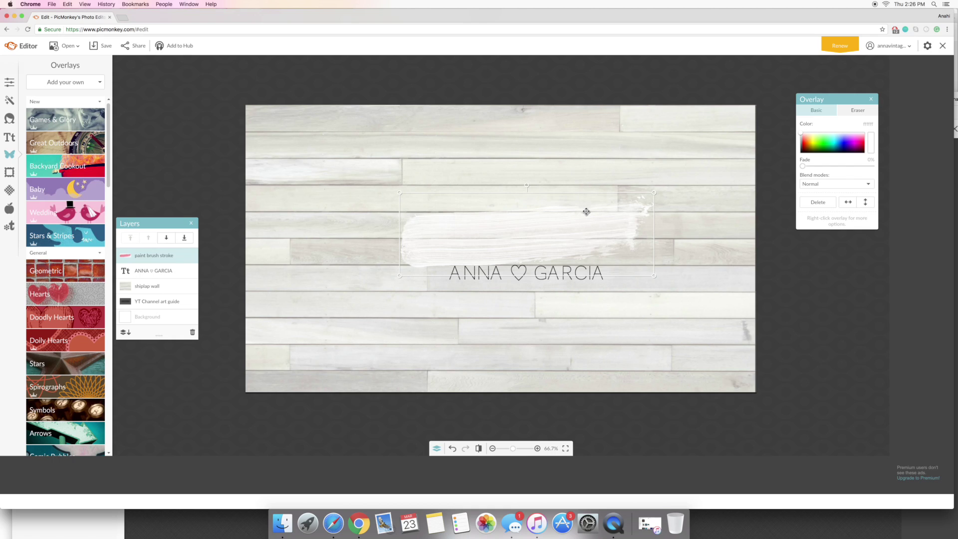
left_click(325, 248)
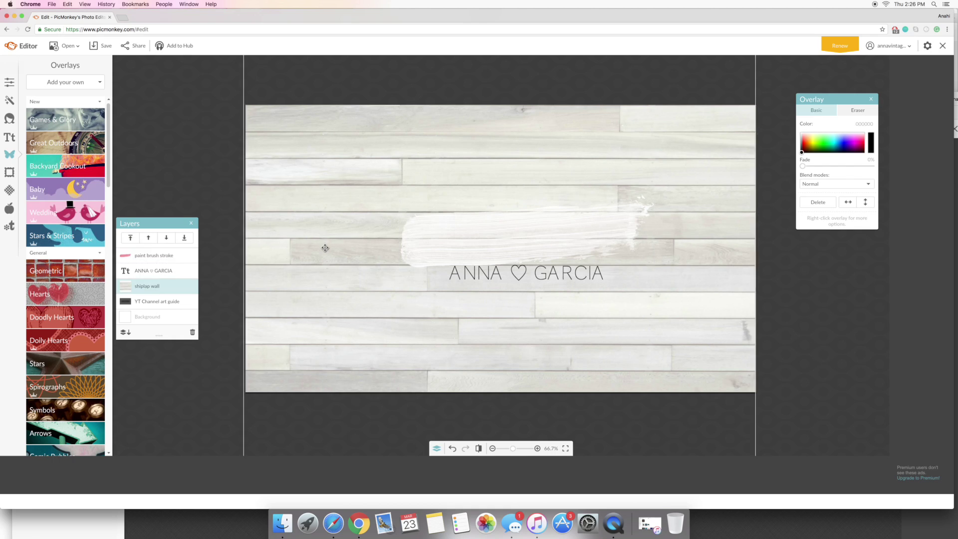
left_click(222, 224)
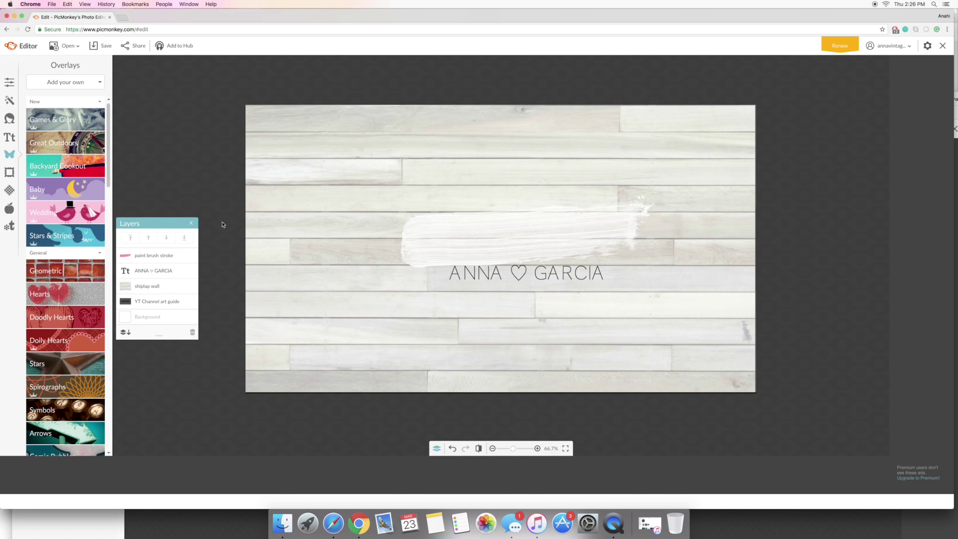
left_click(77, 83)
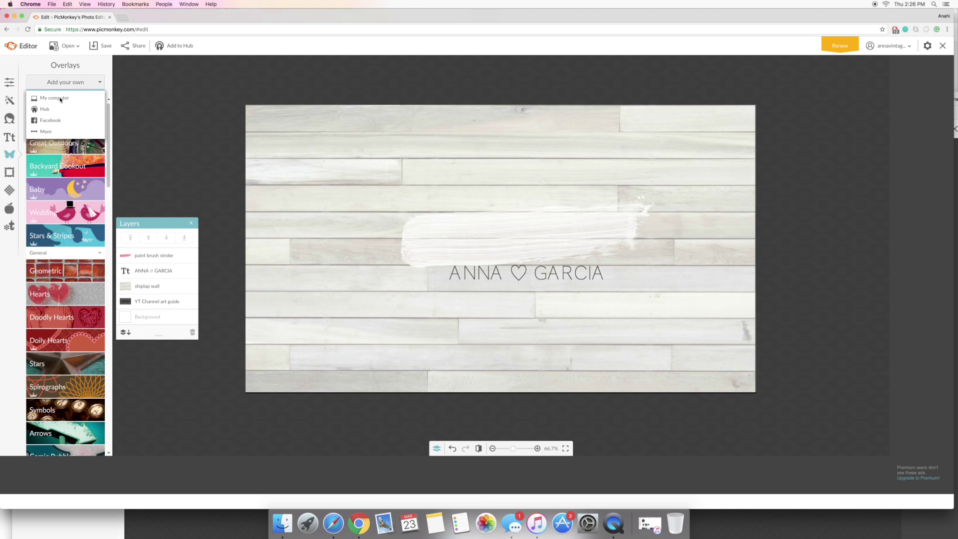
- Add the fairy lights overlay, shrink it, and hang it along the paint stroke's top edge
left_click(61, 98)
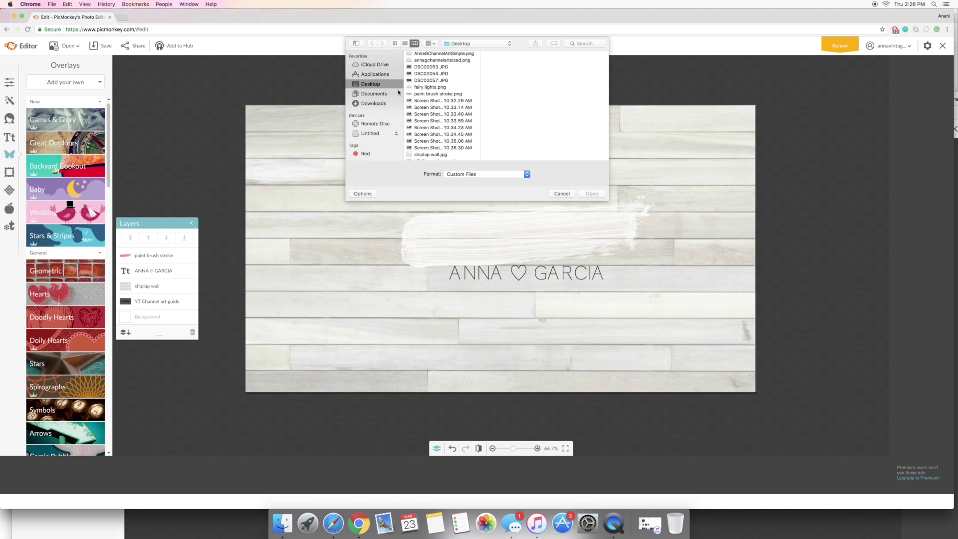
double_click(429, 87)
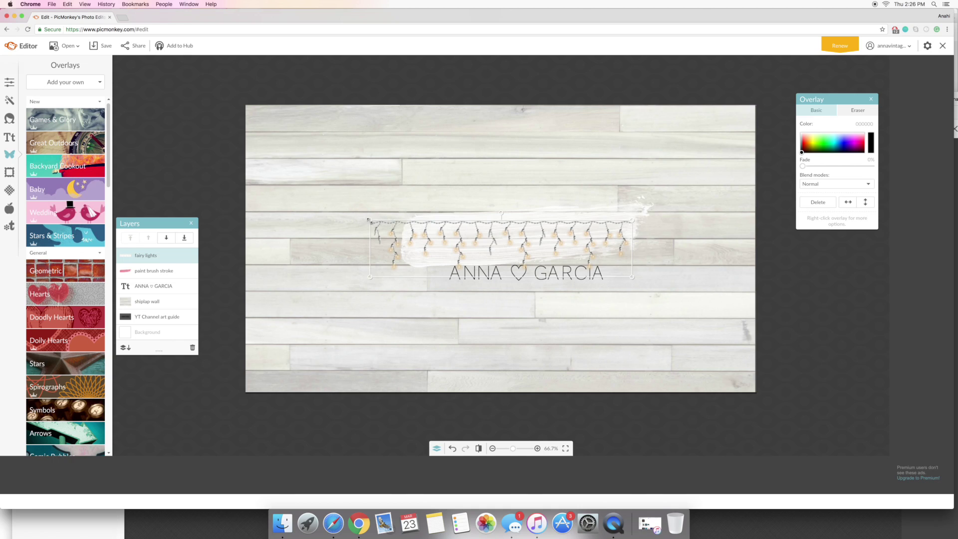
left_click_drag(371, 220, 404, 220)
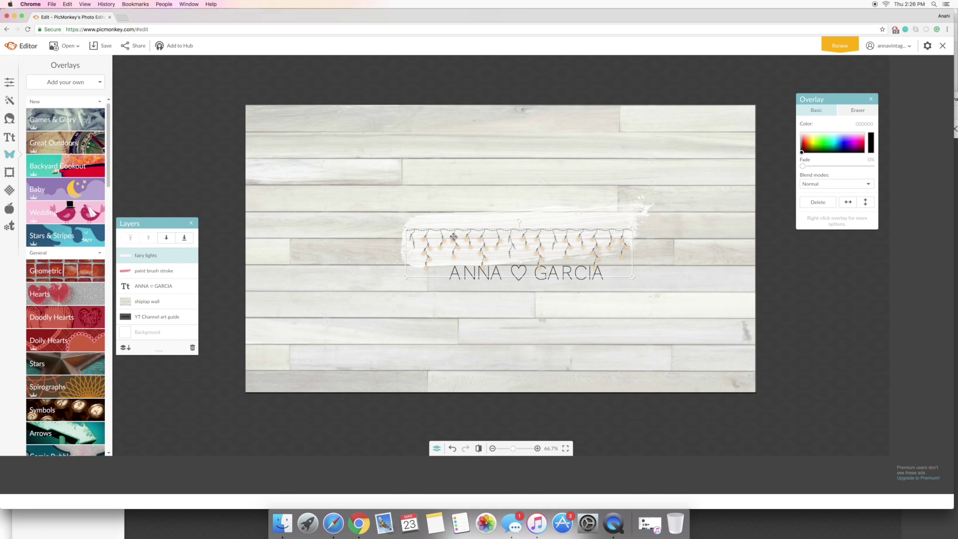
left_click_drag(453, 236, 450, 216)
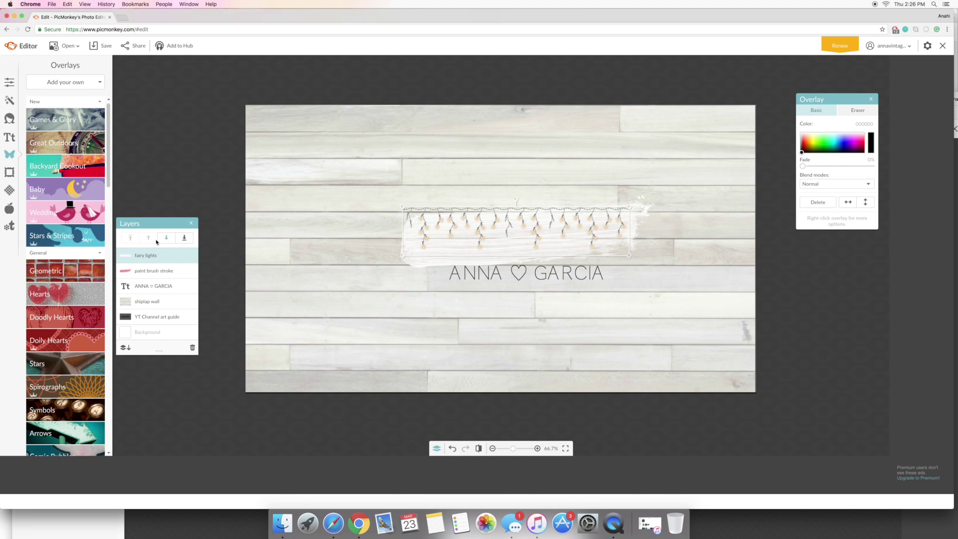
left_click(159, 319)
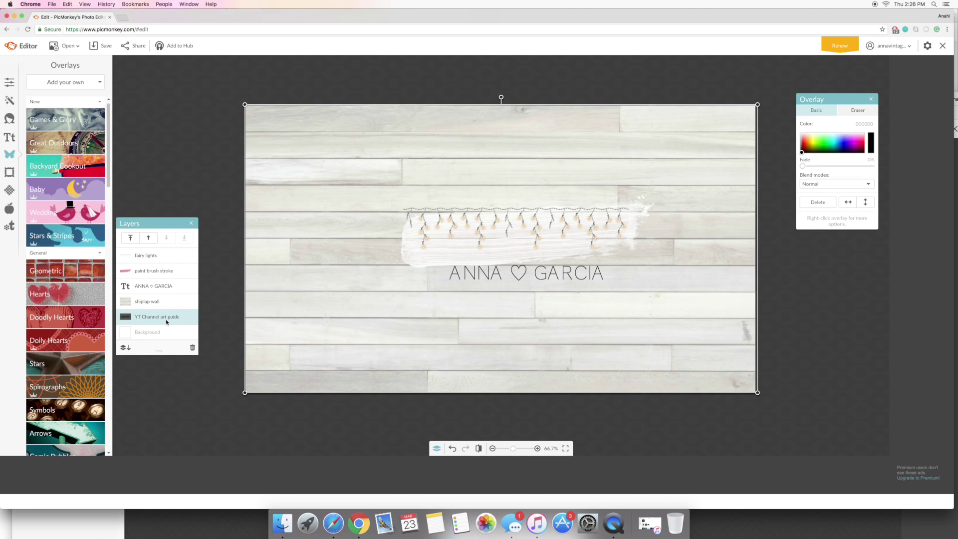
- Bring the YT Channel art guide layer forward above the shiplap wall and nudge it into place
left_click(149, 238)
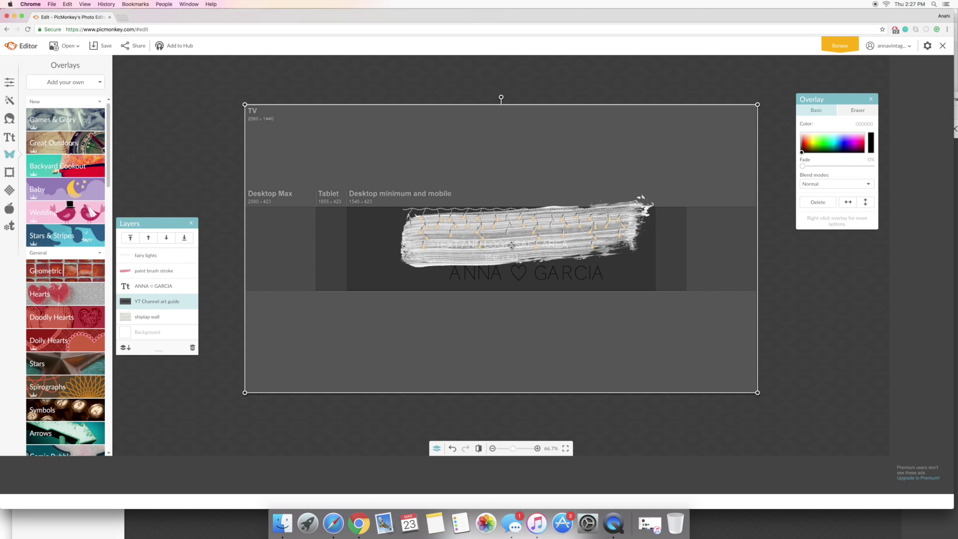
left_click_drag(512, 244, 511, 245)
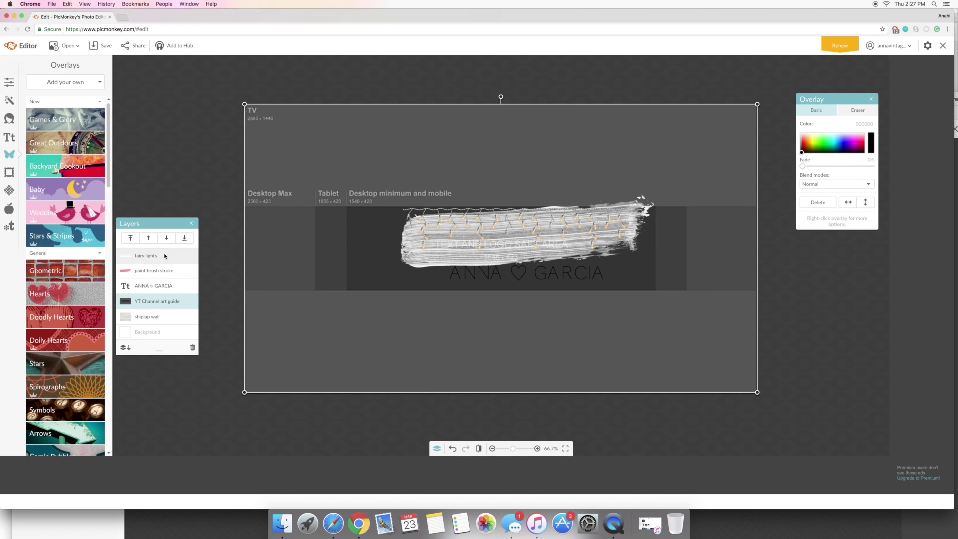
left_click(173, 289)
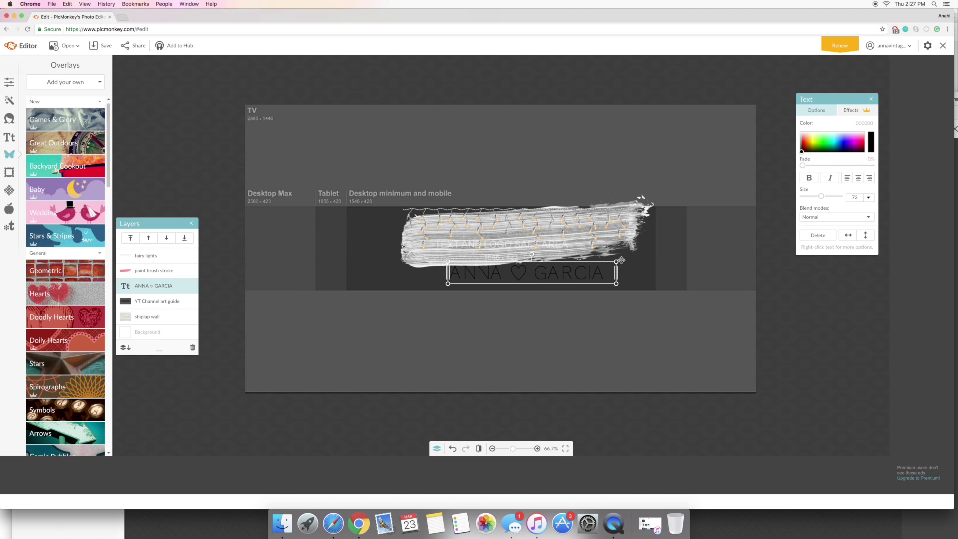
left_click_drag(617, 260, 668, 245)
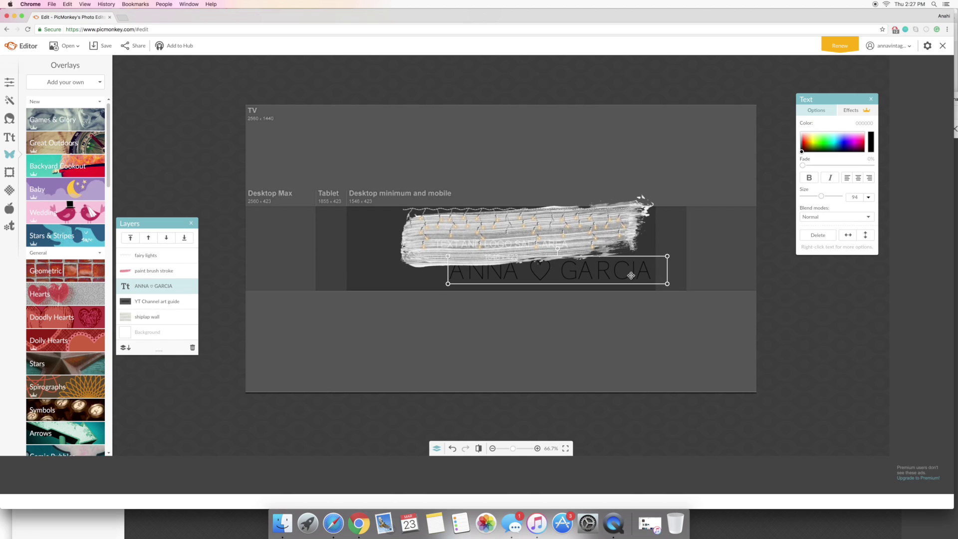
left_click_drag(631, 274, 586, 253)
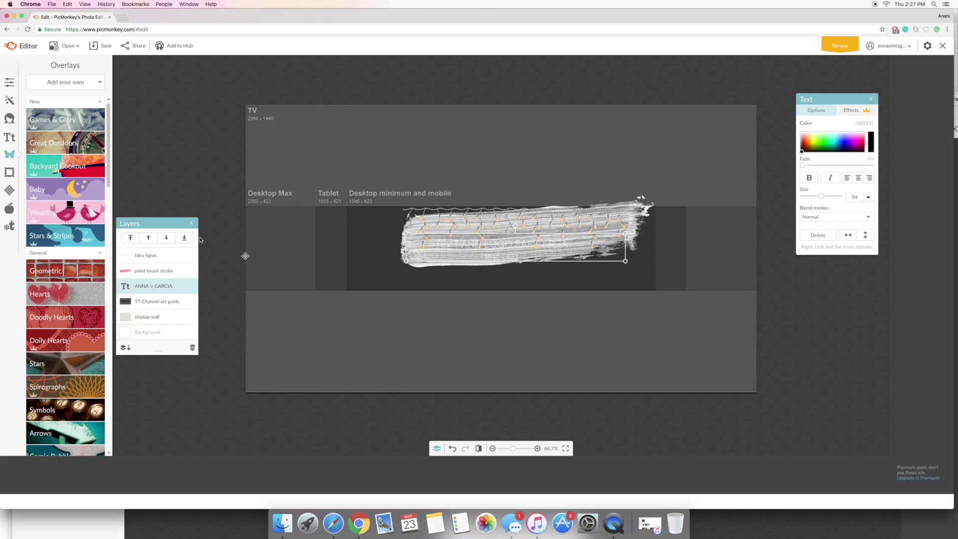
left_click(149, 237)
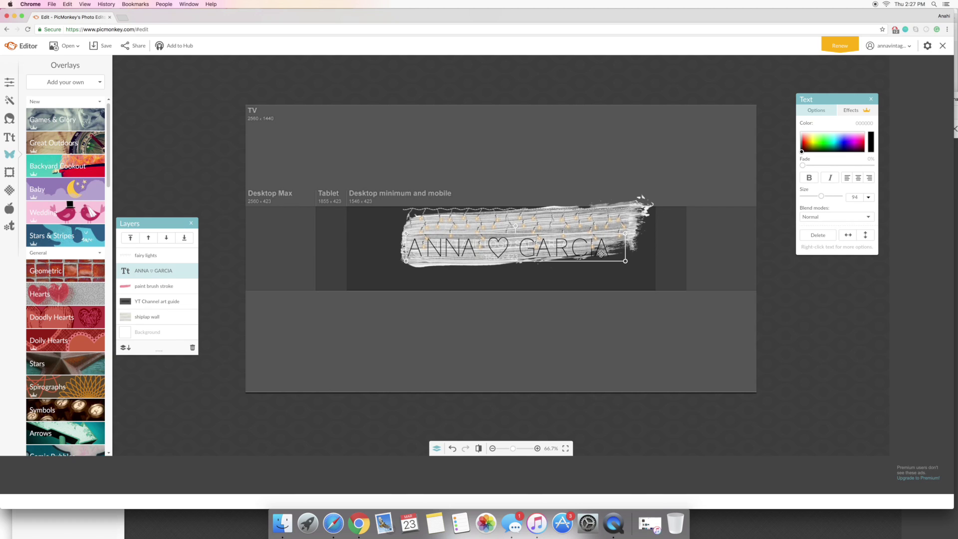
left_click_drag(601, 254, 602, 253)
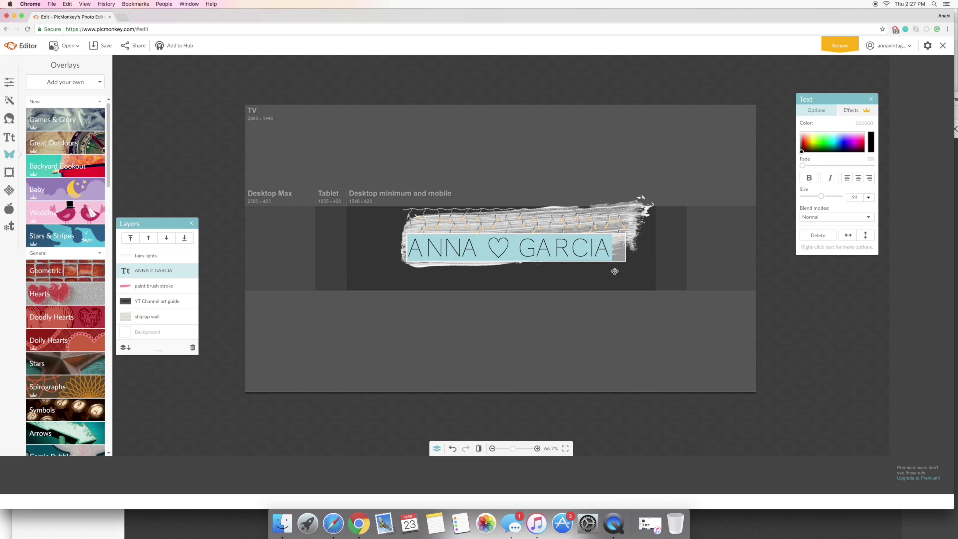
left_click_drag(626, 261, 637, 263)
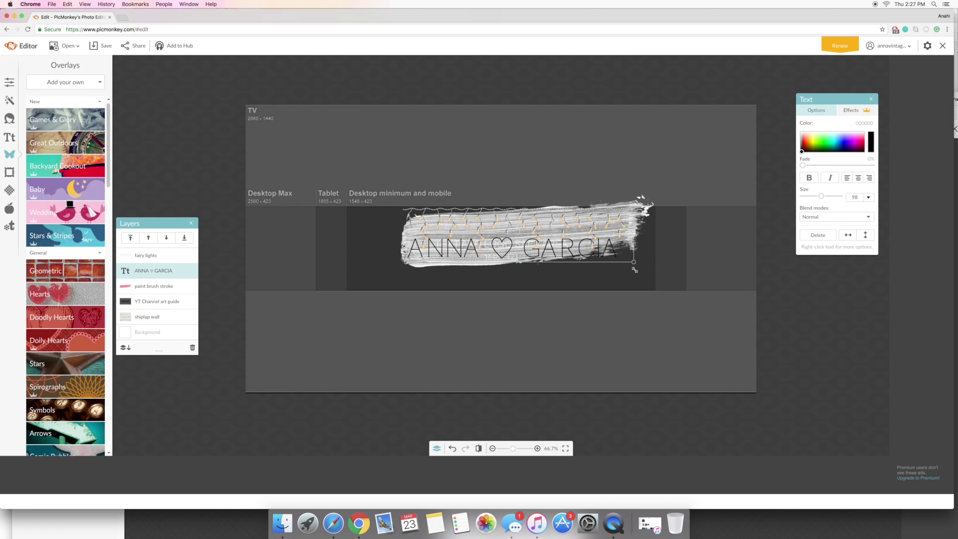
left_click(157, 287)
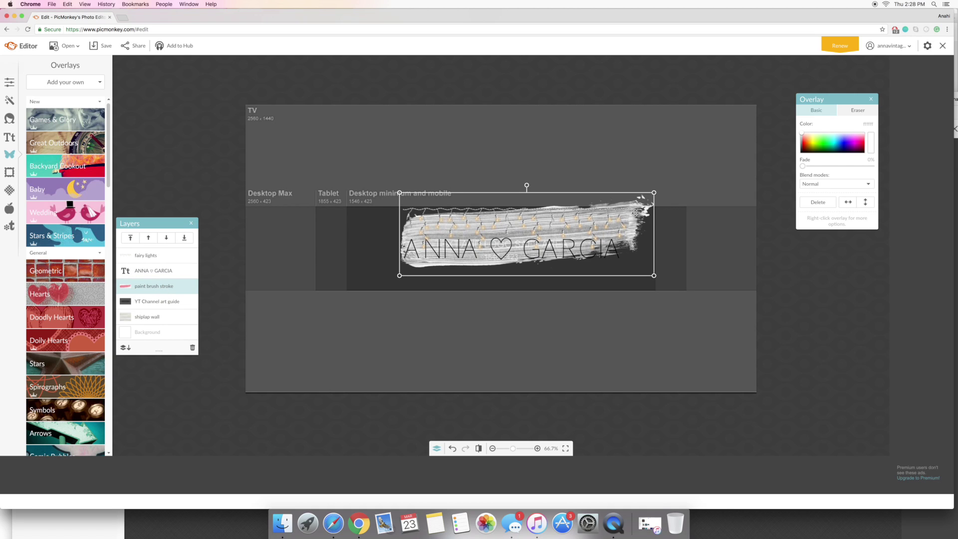
mouse_move(633, 214)
left_mouse_down()
mouse_move(630, 229)
mouse_move(621, 214)
mouse_move(609, 219)
left_mouse_up()
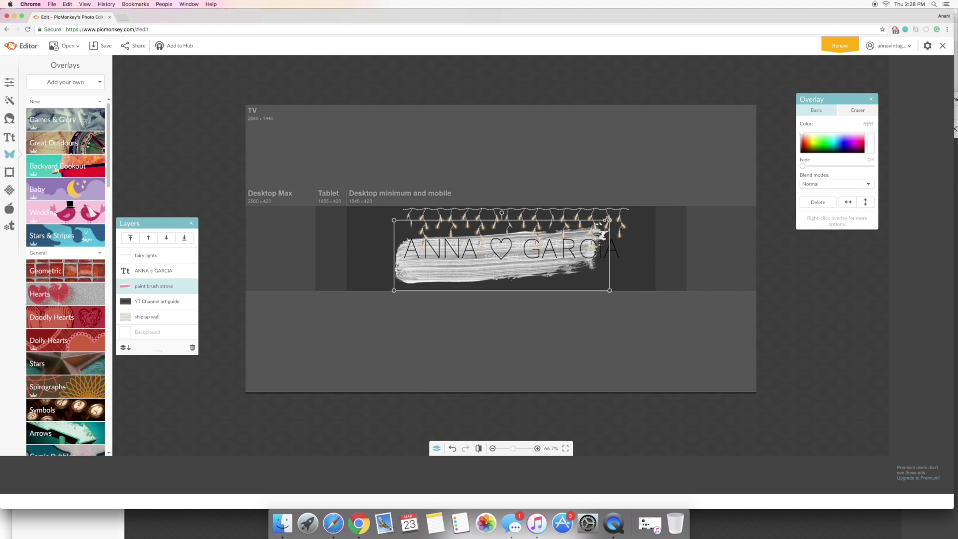
left_click_drag(469, 274, 482, 262)
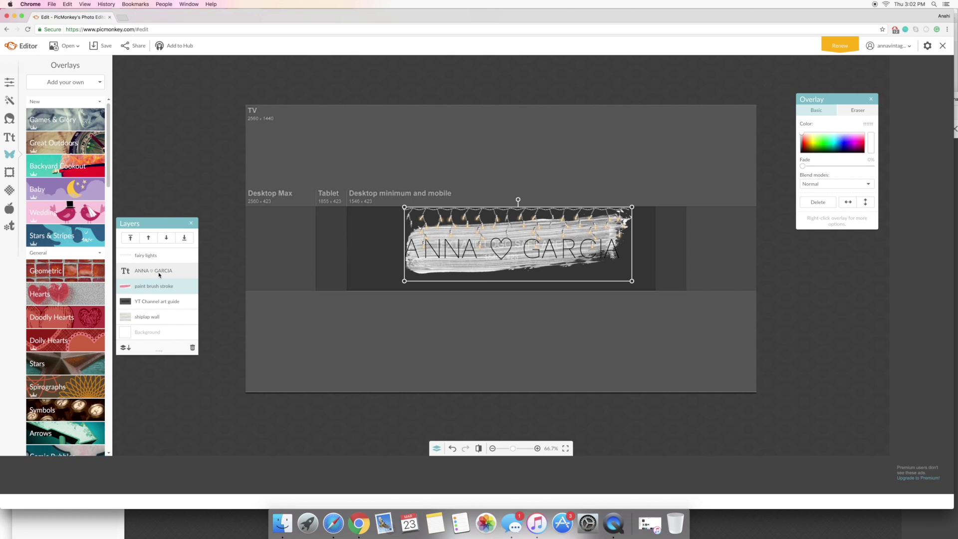
left_click(161, 260)
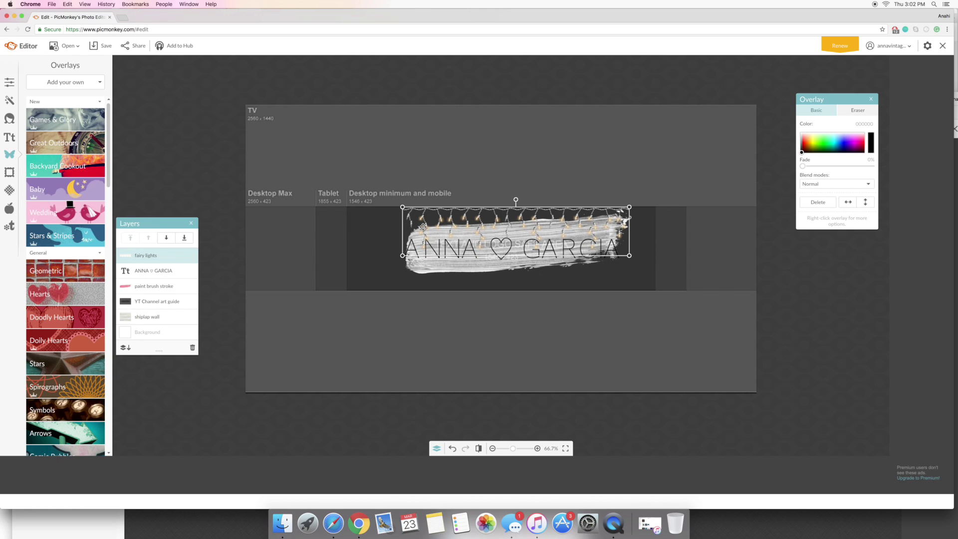
- Stretch the fairy lights left and right across the mobile safe area, nudging them slightly down
left_click_drag(403, 224, 347, 233)
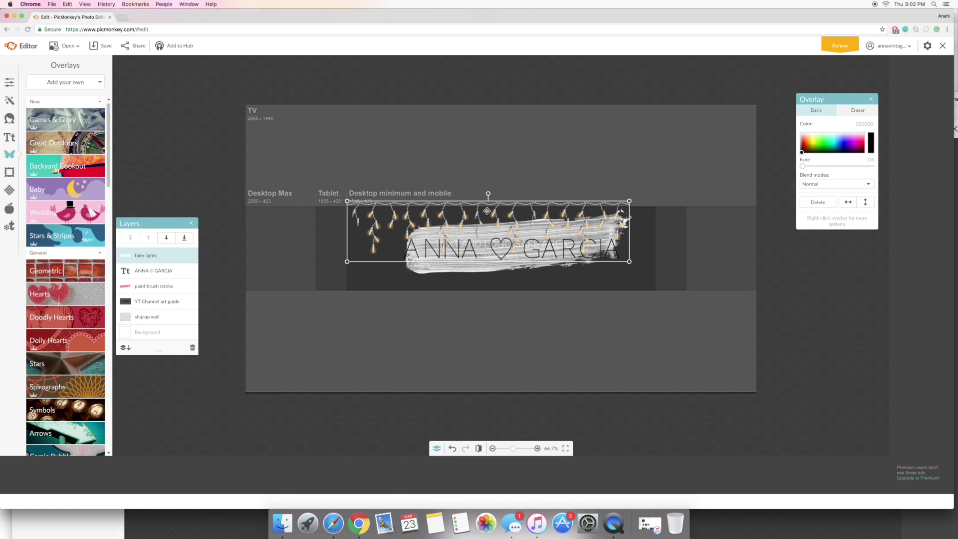
left_click_drag(486, 210, 486, 215)
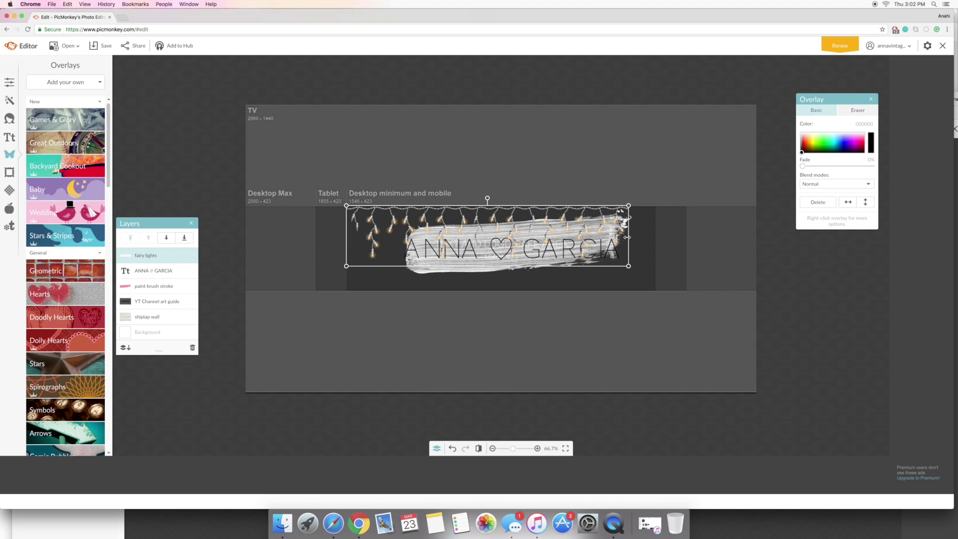
left_click_drag(627, 237, 655, 240)
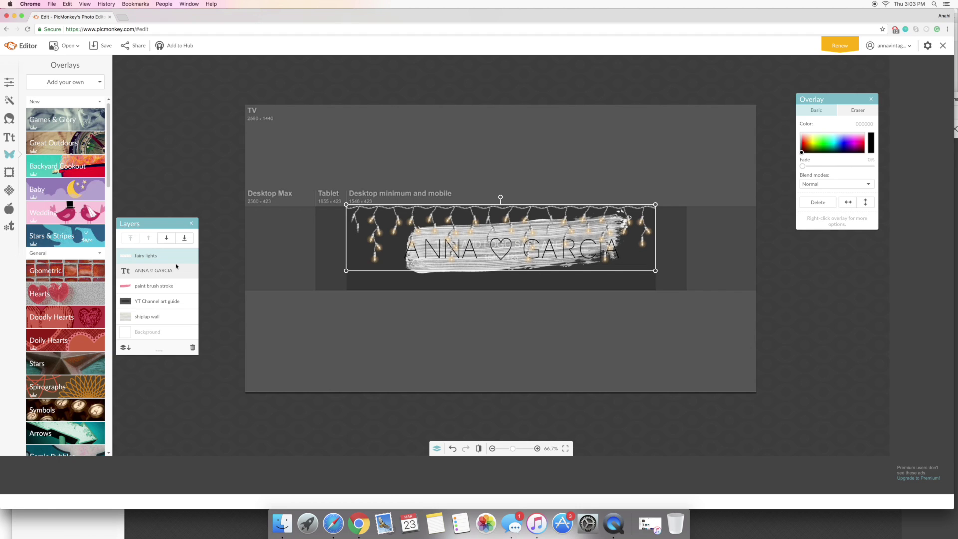
- Keep the fairy lights layer at the top of the Layers list, above the text
left_click(167, 239)
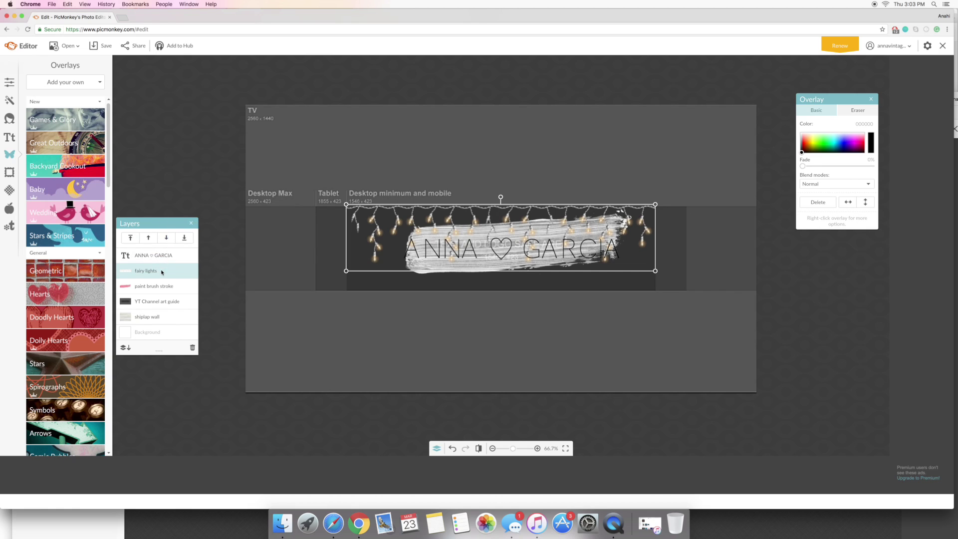
mouse_move(162, 271)
left_mouse_down()
mouse_move(162, 253)
mouse_move(161, 282)
left_mouse_up()
left_click_drag(160, 272, 157, 253)
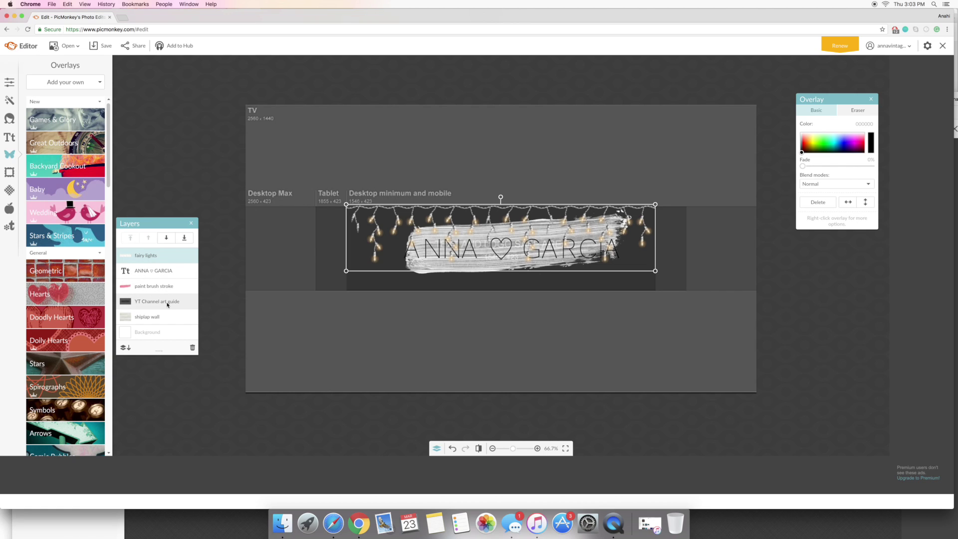
- Move the YT Channel art guide layer to the bottom and delete it
left_click_drag(167, 304, 167, 325)
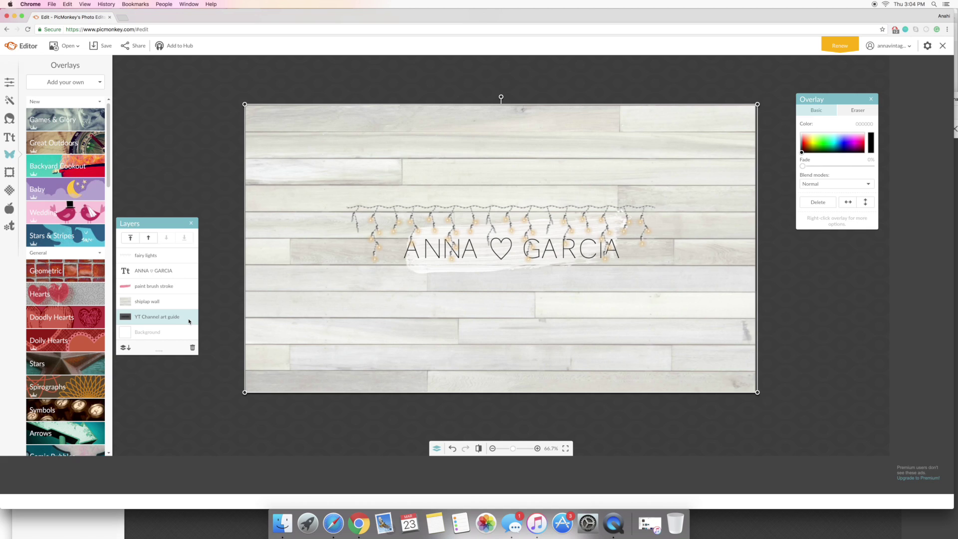
left_click(193, 349)
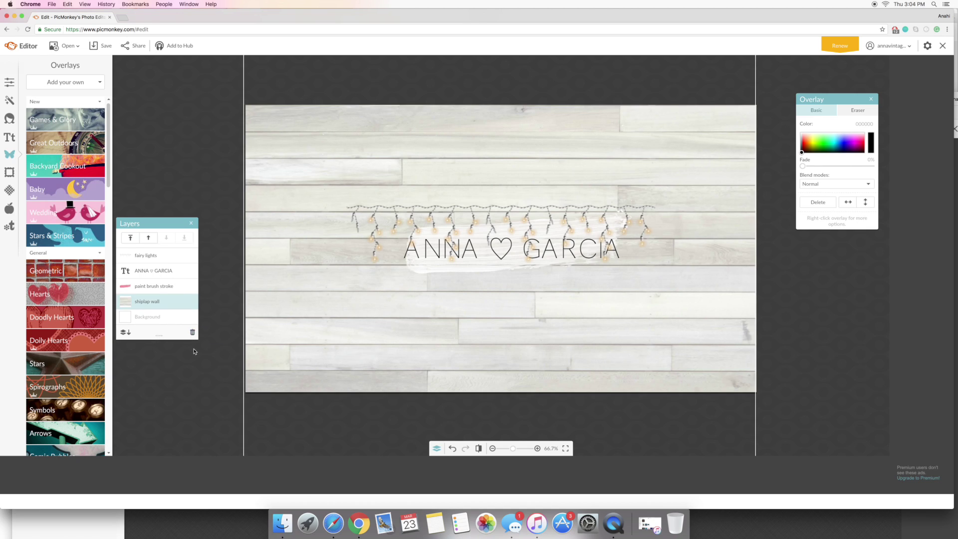
- Open Save my masterpiece for the 2048 × 1152 JPG and select the Untitled file name
left_click(106, 47)
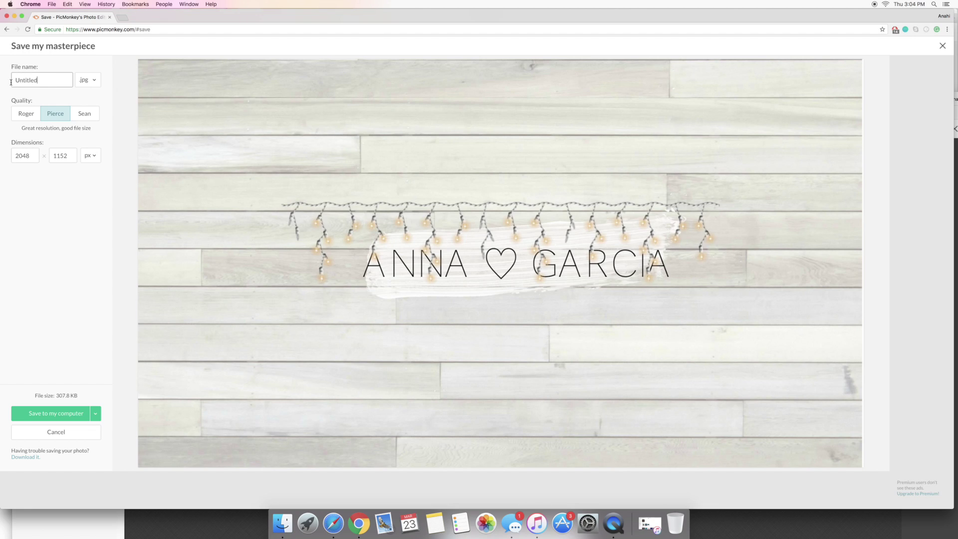
double_click(34, 76)
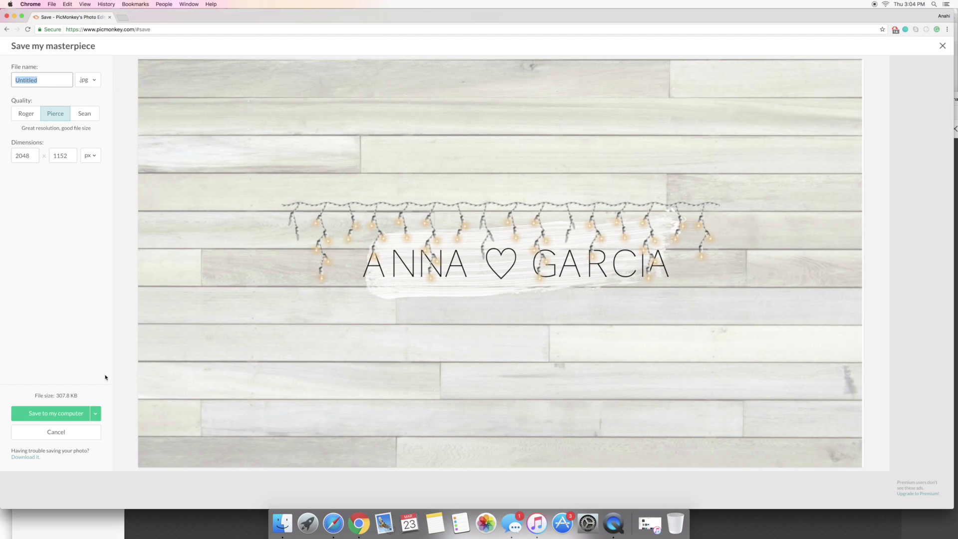